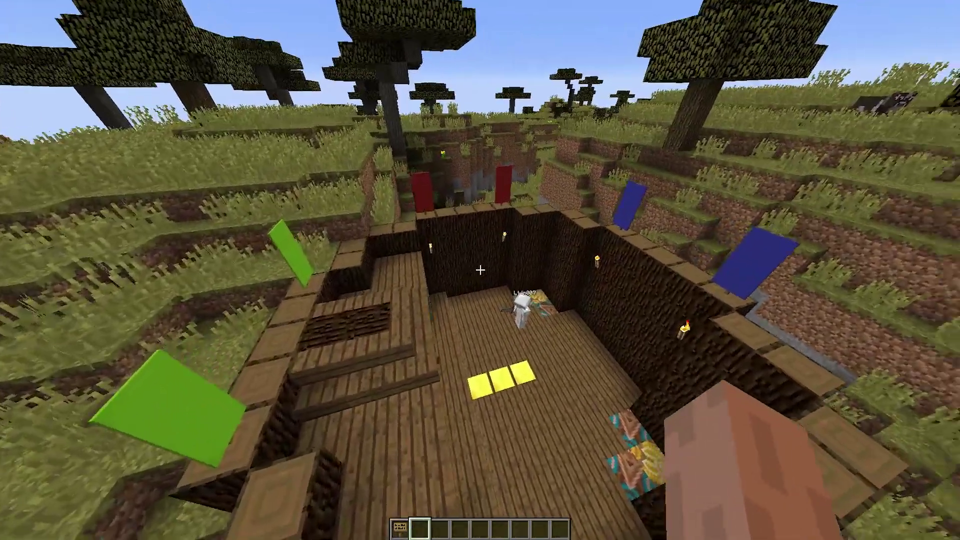
pyautogui.press('shift')
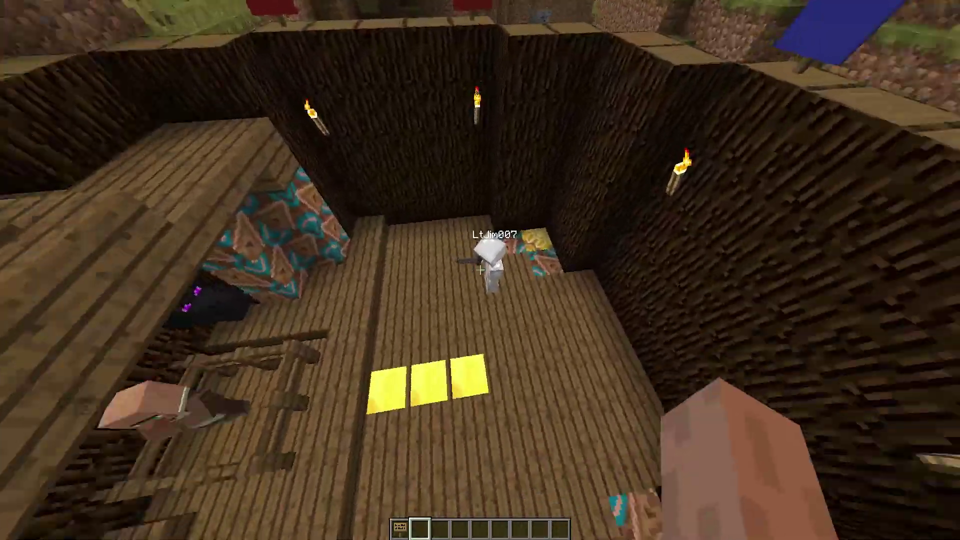
pyautogui.press('space')
pyautogui.press('w')
pyautogui.press('w')
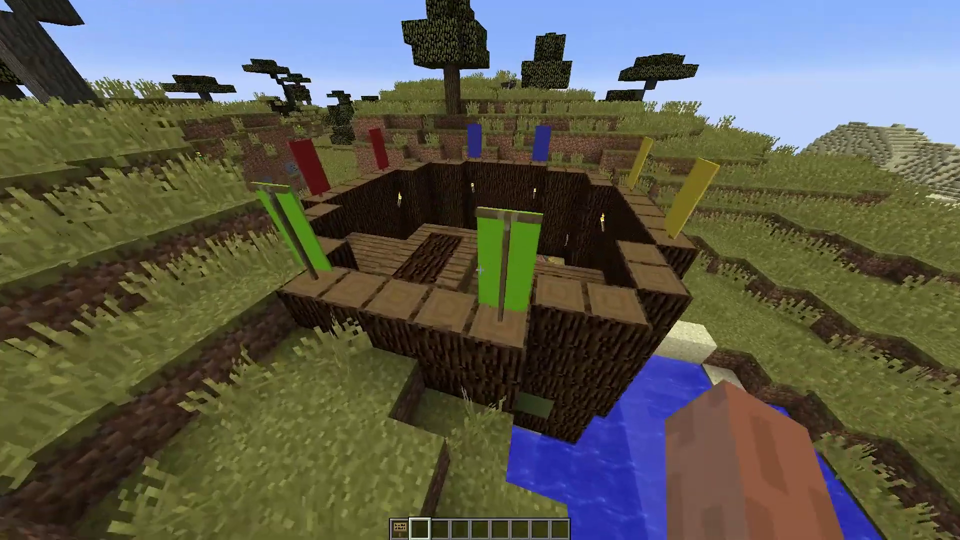
# - Show the FFA command help and the player statistics with /ffa and /ffa stats
pyautogui.press('/')
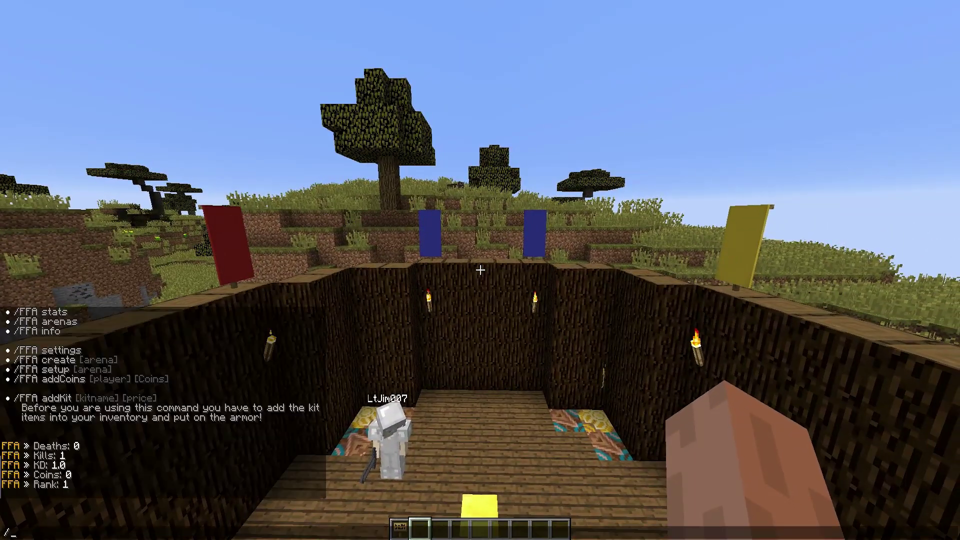
pyautogui.write('ffa')
pyautogui.press('Return')
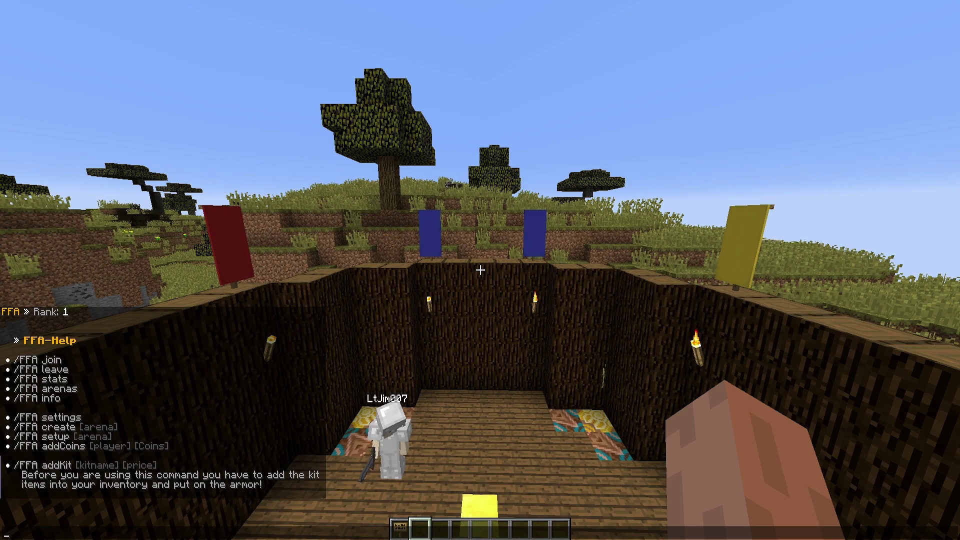
pyautogui.write('/ffa stats')
pyautogui.press('Return')
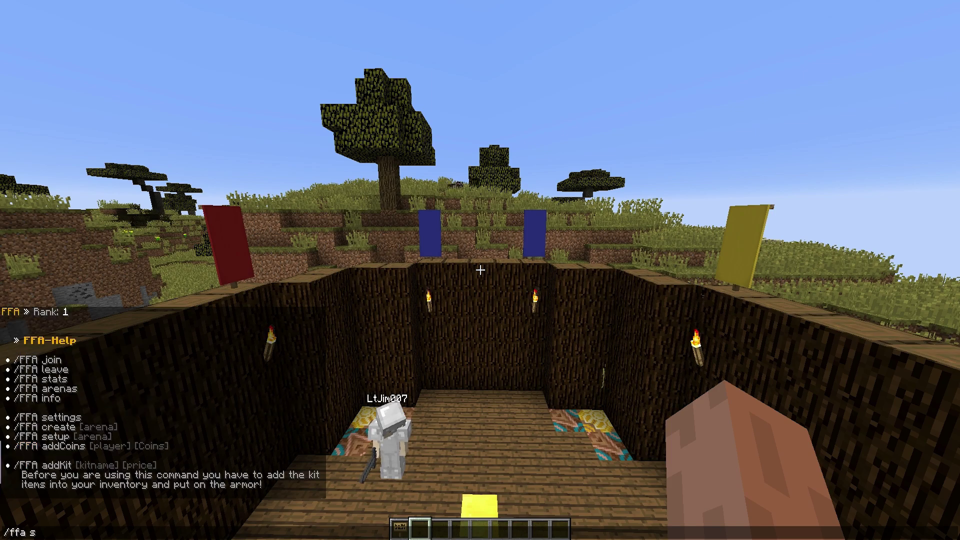
# - Bring up the FFA settings menu and view the kit management list from it
pyautogui.press('Return')
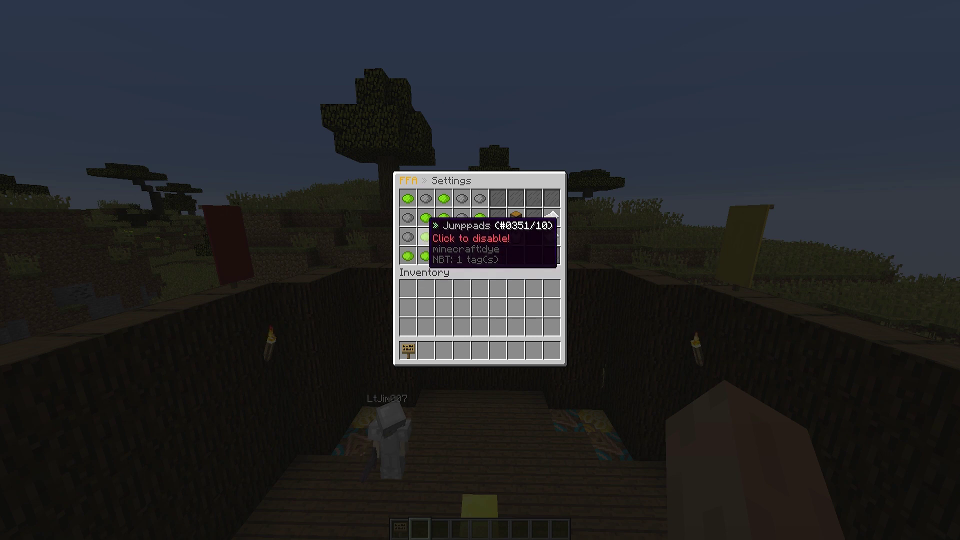
pyautogui.press('Escape')
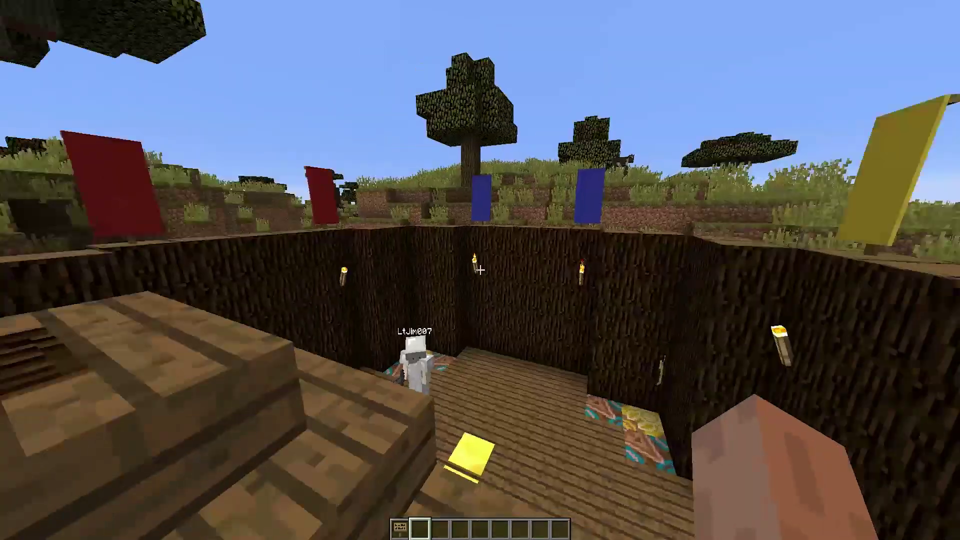
pyautogui.press('t')
pyautogui.press('Up')
pyautogui.press('Return')
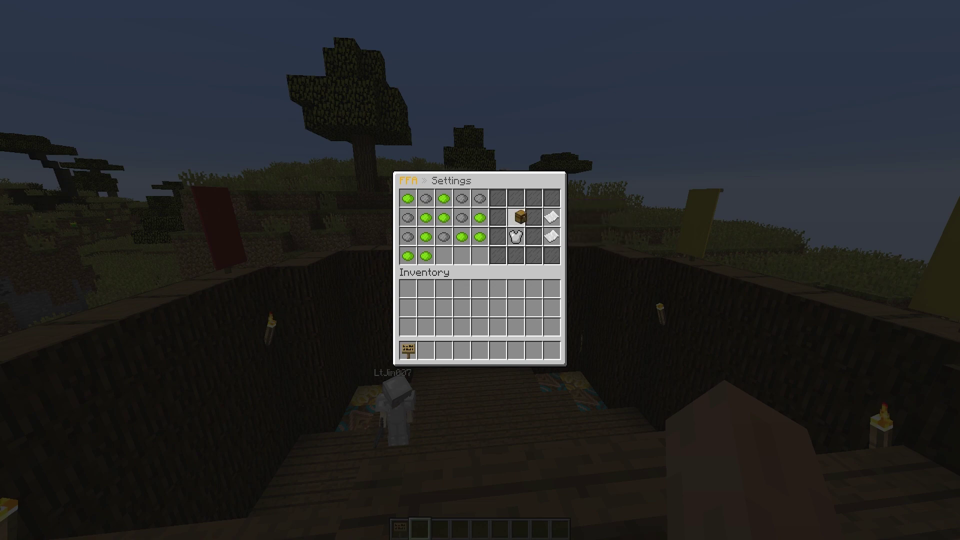
pyautogui.click(516, 218)
pyautogui.click(551, 255)
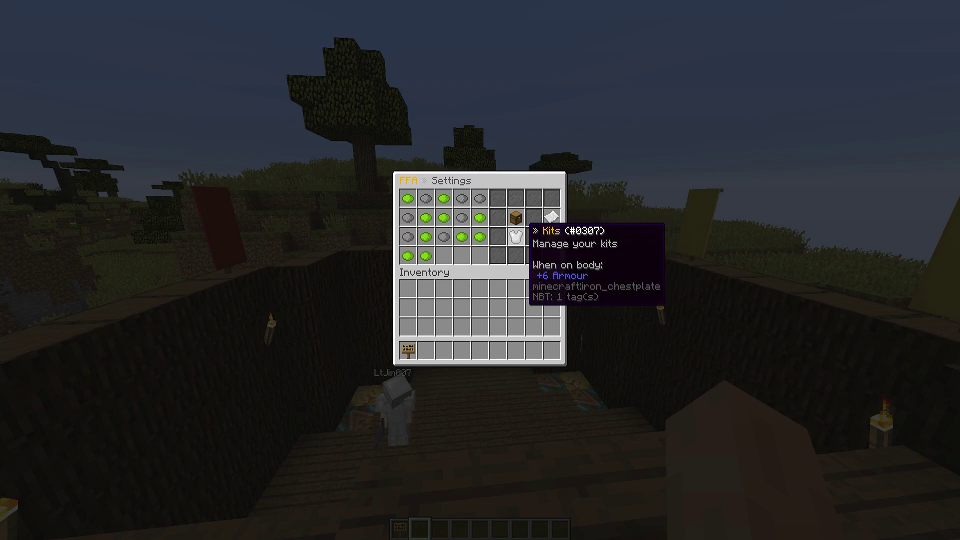
pyautogui.click(516, 236)
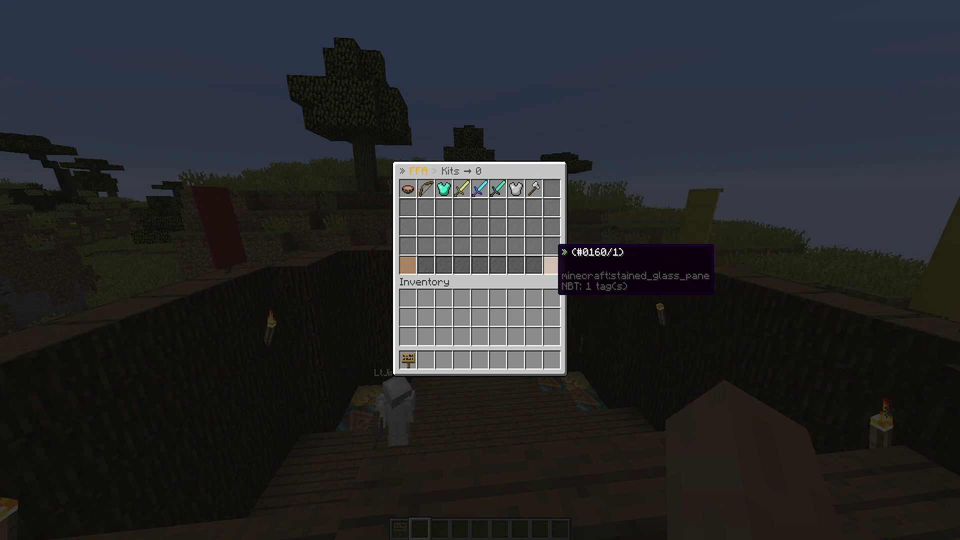
pyautogui.press('Escape')
# - Reopen the FFA settings and review the Kill - Reward and Death - Reward options
pyautogui.press('t')
pyautogui.press('Up')
pyautogui.press('Return')
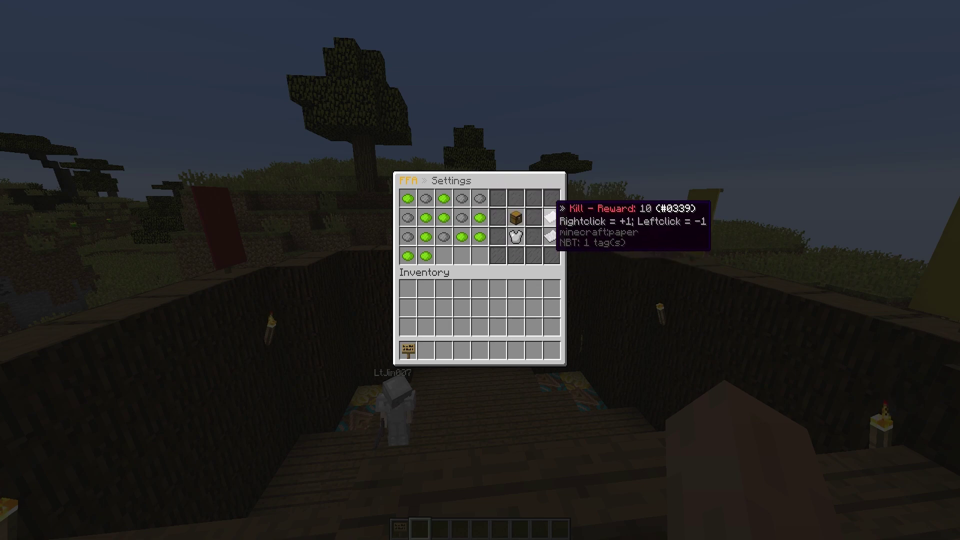
pyautogui.rightClick(548, 217)
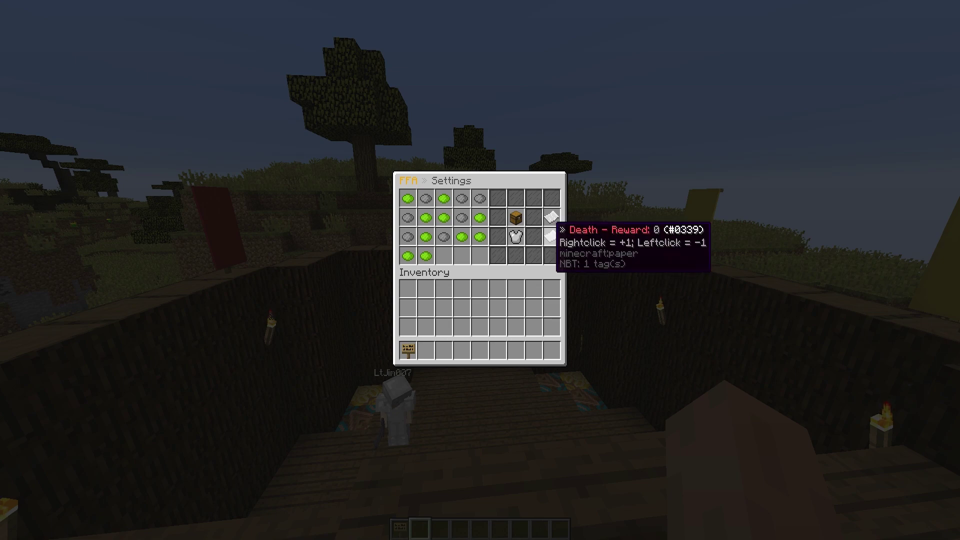
pyautogui.rightClick(551, 216)
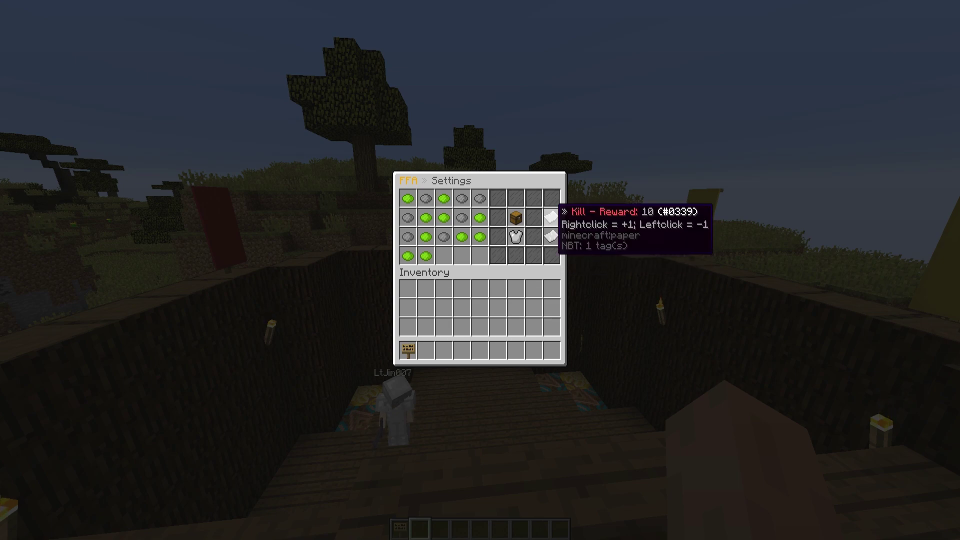
pyautogui.click(550, 218)
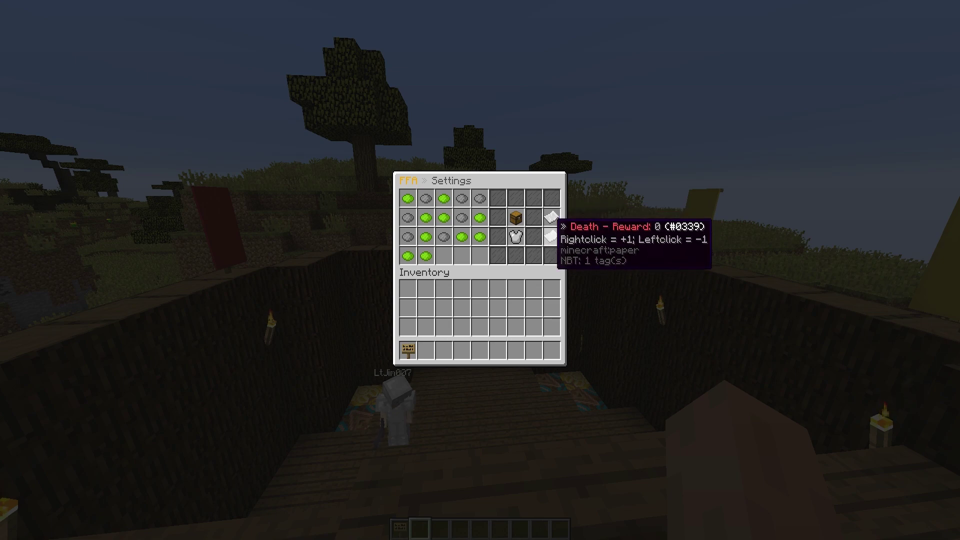
pyautogui.press('Escape')
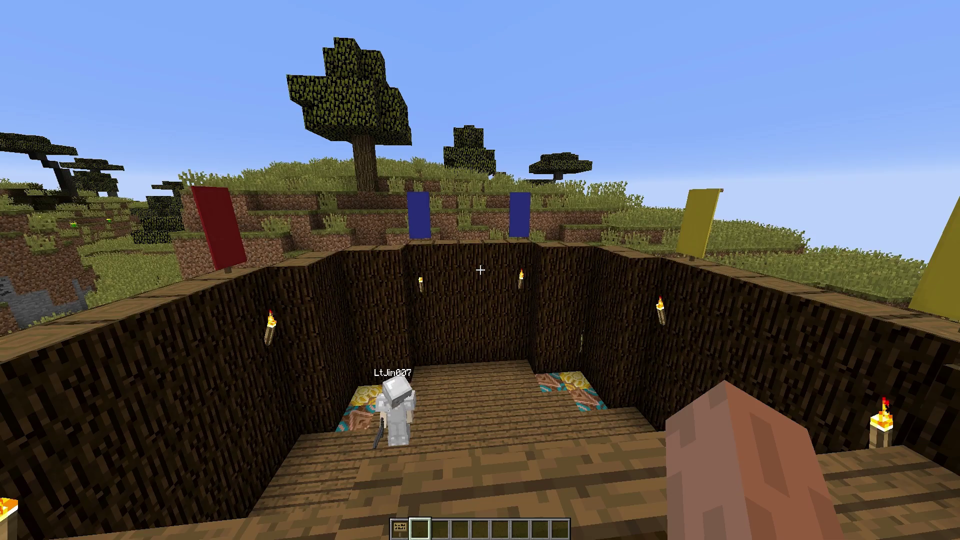
# - Create a new FFA arena named serverminer with /ffa create
pyautogui.press('/')
pyautogui.write('ffa create')
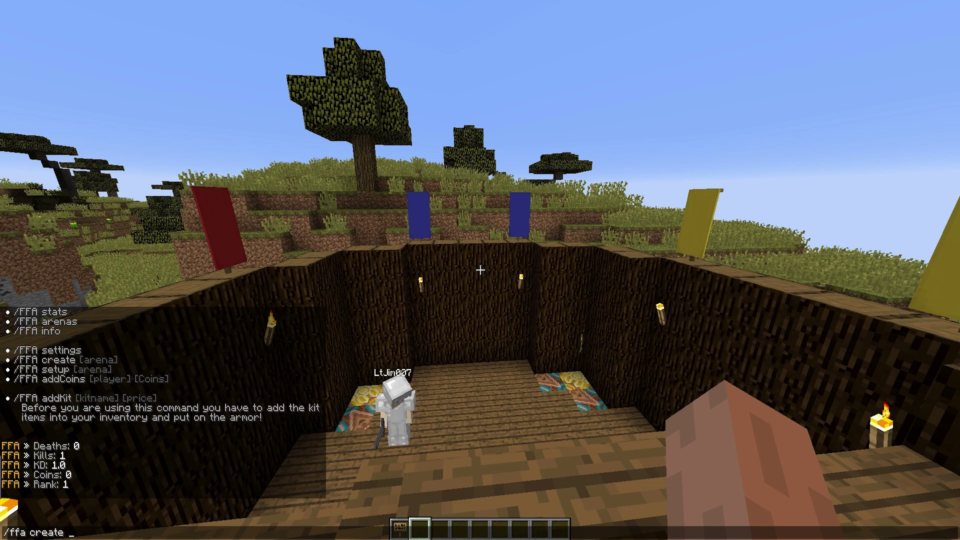
pyautogui.write(' serverminer')
pyautogui.press('Return')
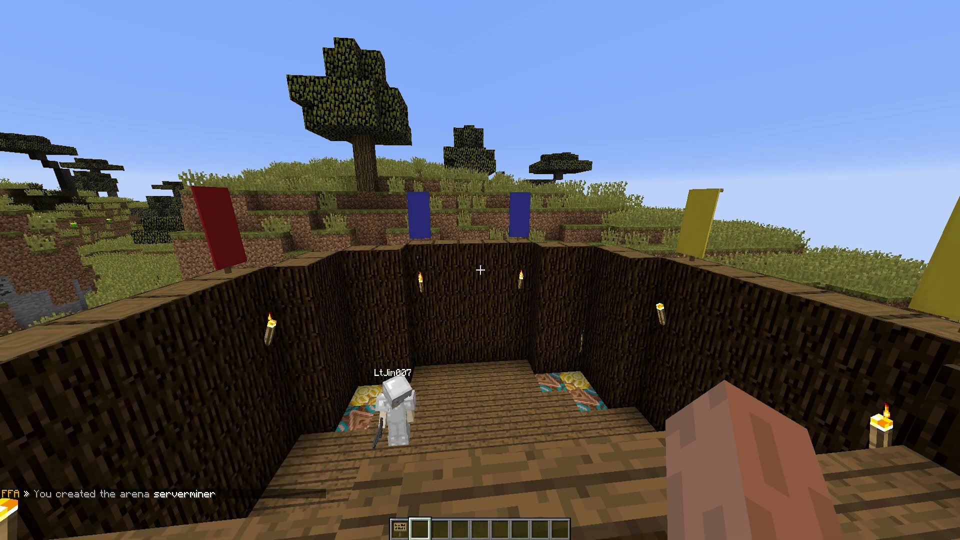
# - Open the serverminer arena's configuration with /ffa setup serverminer and set its Max Players to 2
pyautogui.press('w')
pyautogui.press('/')
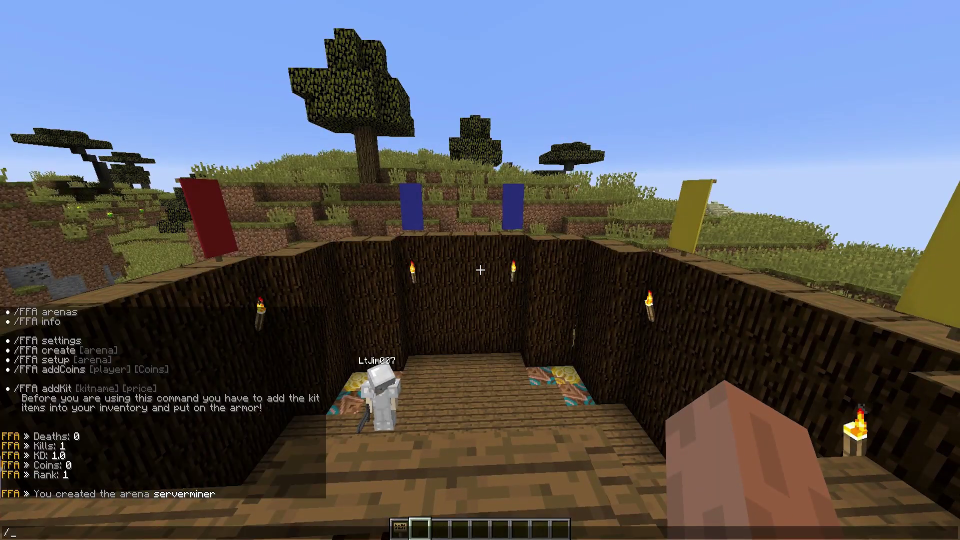
pyautogui.write('ffa setup serverminer')
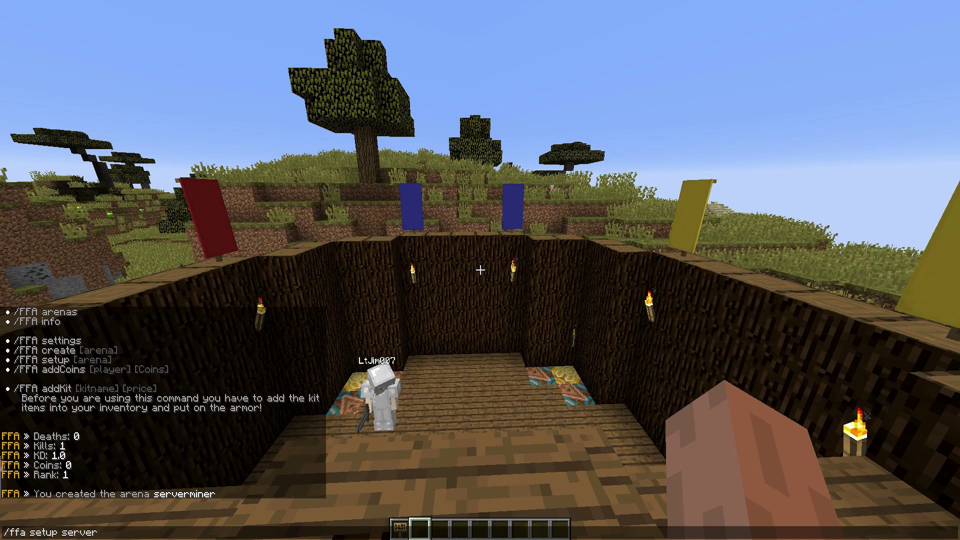
pyautogui.press('Return')
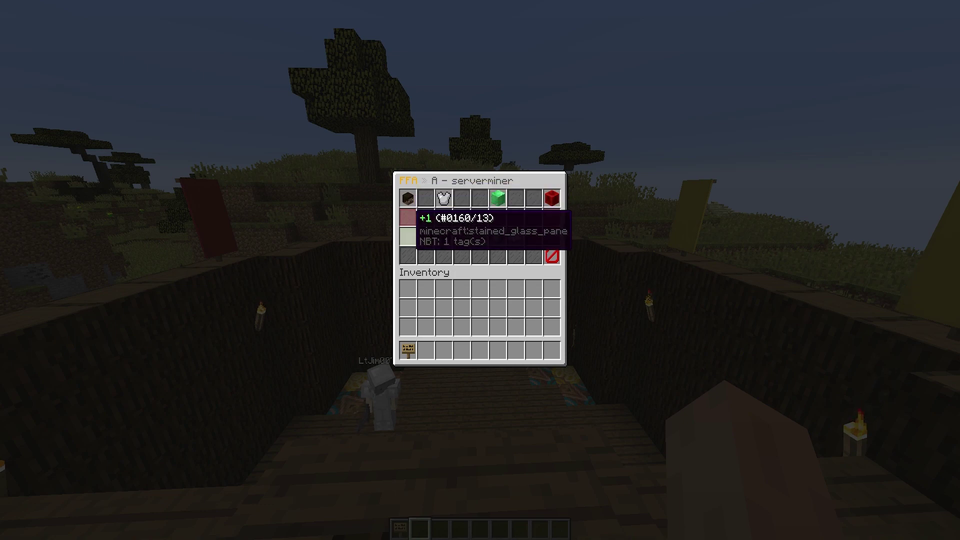
pyautogui.click(408, 232)
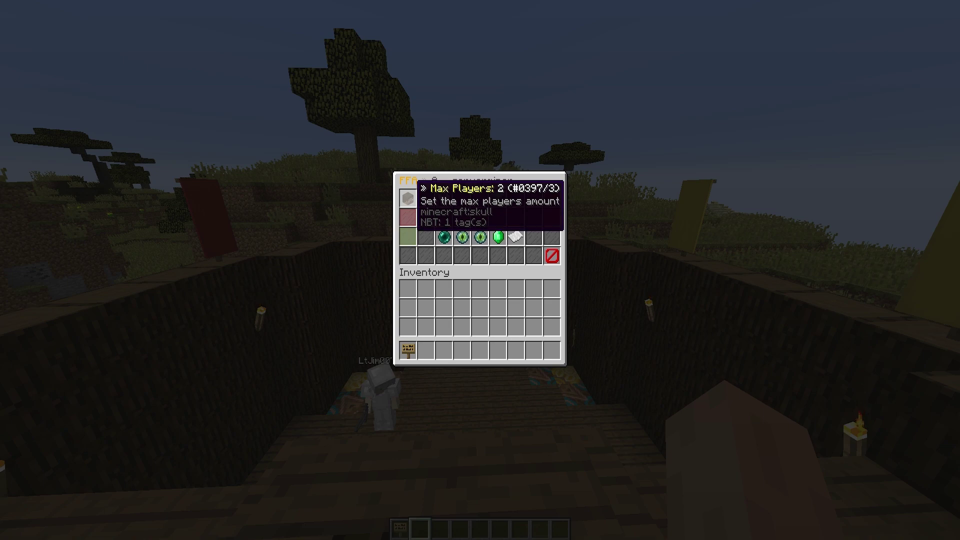
# - View the kit list in the serverminer arena's setup
pyautogui.press('Escape')
pyautogui.click(444, 198)
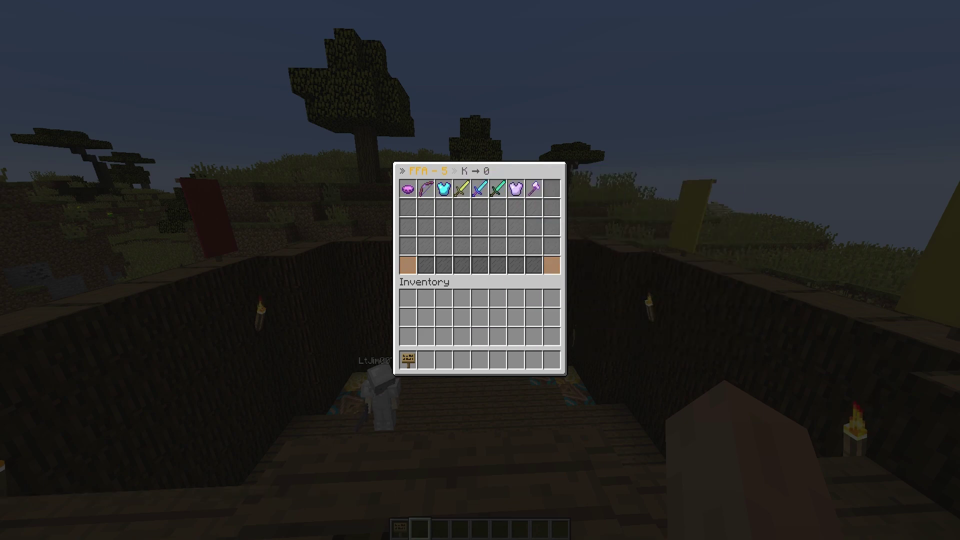
pyautogui.press('Escape')
# - Reopen the serverminer setup, go to the fenced villager pen and spawn the arena's shop there
pyautogui.press('t')
pyautogui.press('Up')
pyautogui.press('Up')
pyautogui.press('Return')
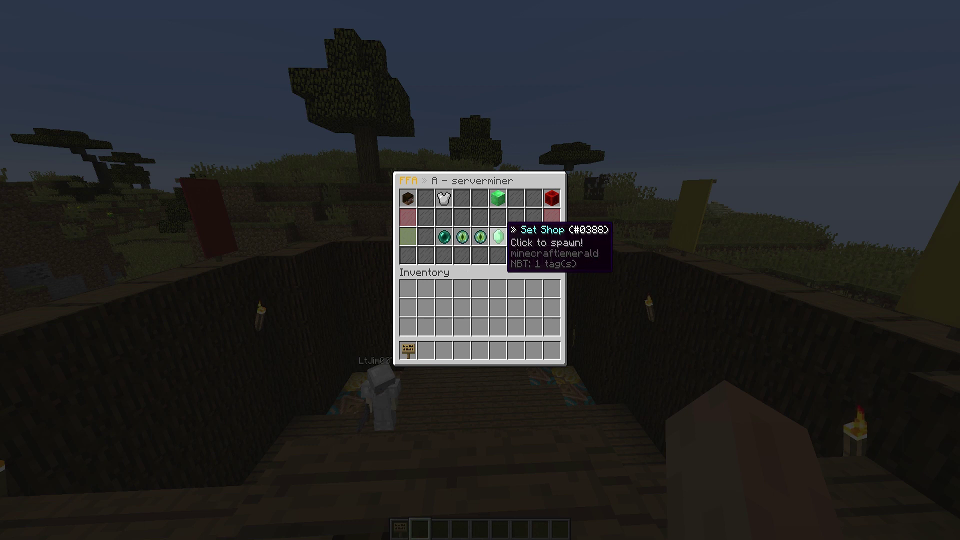
pyautogui.click(498, 236)
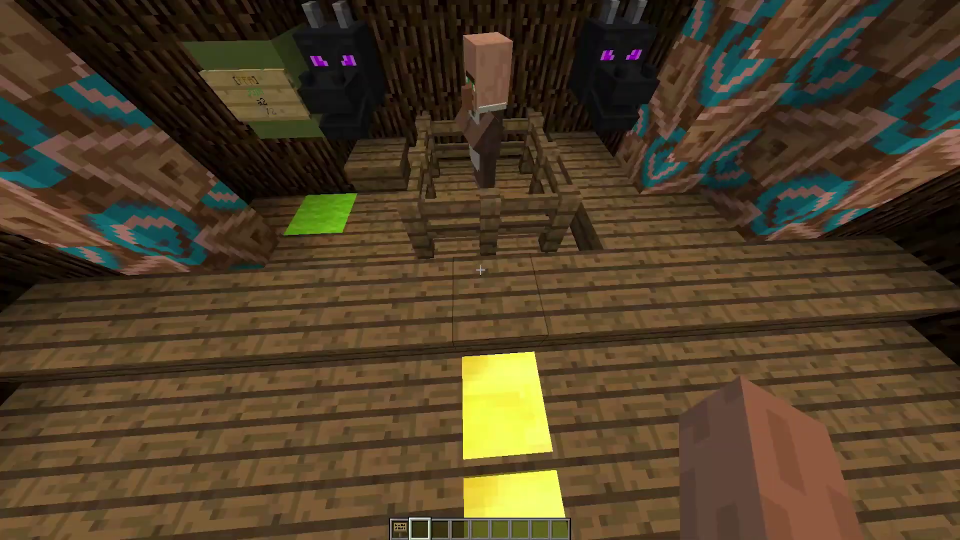
pyautogui.press('w')
pyautogui.press('t')
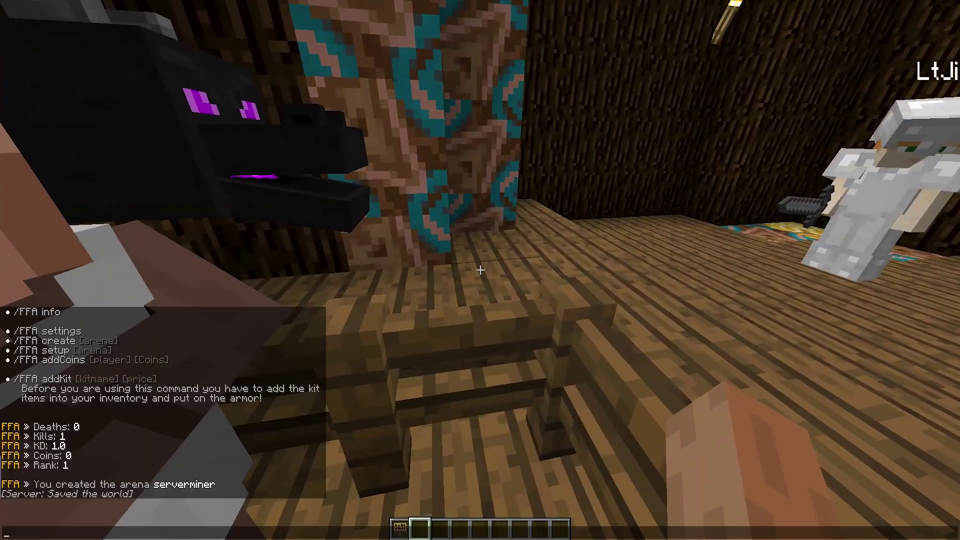
pyautogui.press('Escape')
pyautogui.rightClick(480, 270)
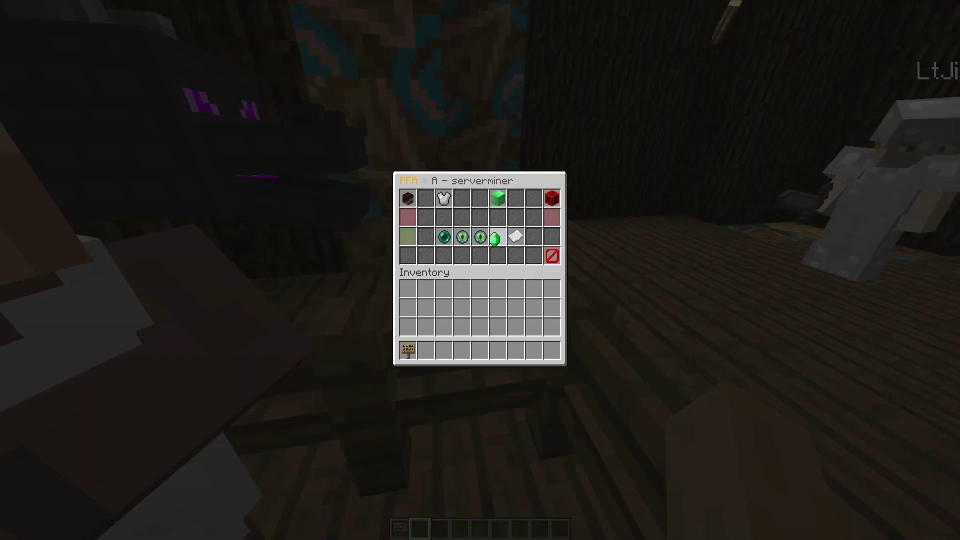
pyautogui.click(499, 236)
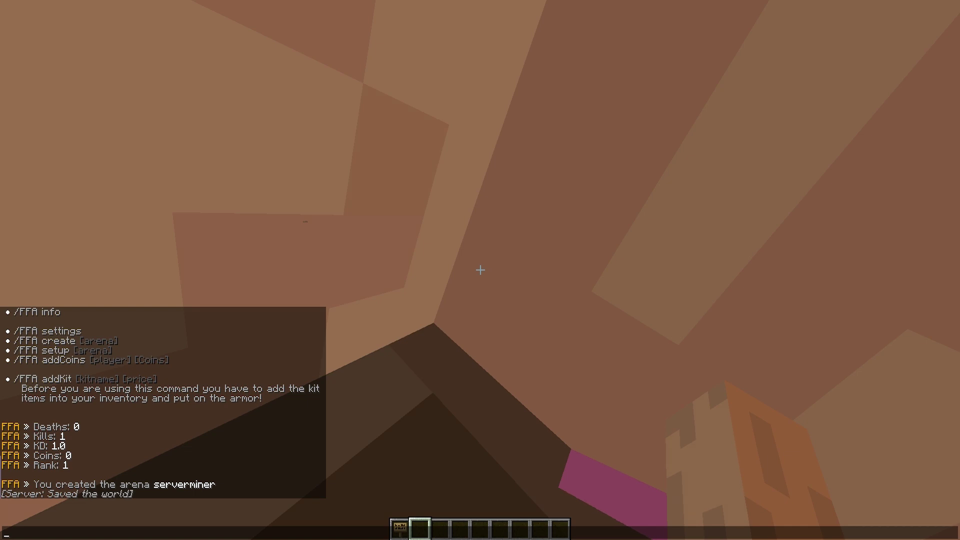
# - Set the arena's hologram location at the shop pen through the serverminer setup, and back out of the pen
pyautogui.press('Escape')
pyautogui.rightClick(480, 270)
pyautogui.click(515, 236)
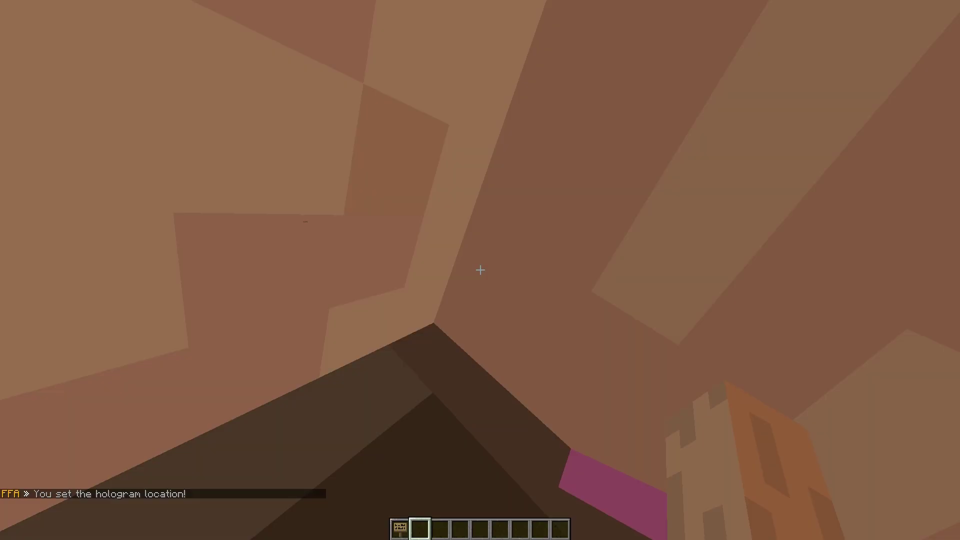
pyautogui.press('w')
pyautogui.press('s')
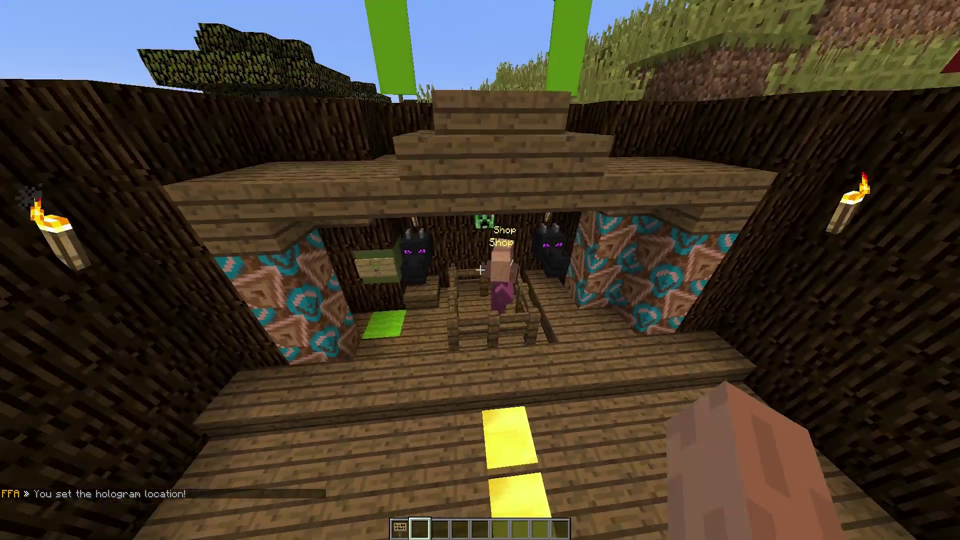
# - Fly down into the arena's floor corner near the lime block and set the first region position for serverminer
pyautogui.press('space')
pyautogui.press('w')
pyautogui.press('shift')
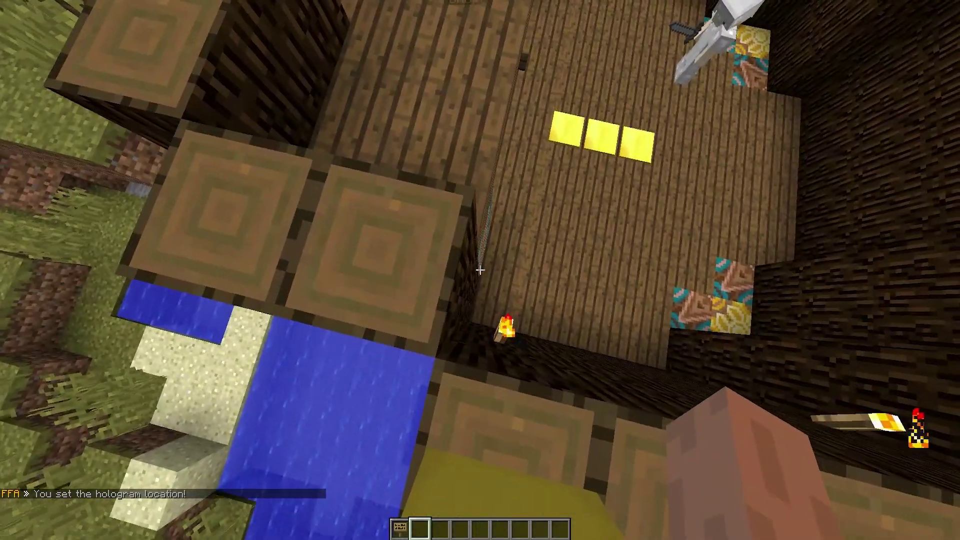
pyautogui.press('w')
pyautogui.middleClick(480, 270)
pyautogui.click(480, 270)
pyautogui.write('t/ffa setup serverminer')
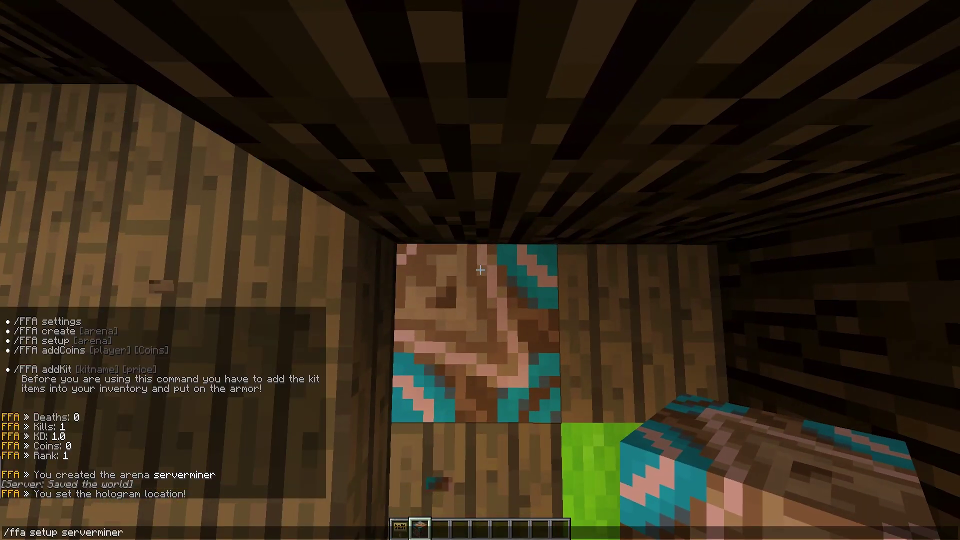
pyautogui.press('Return')
pyautogui.click(463, 236)
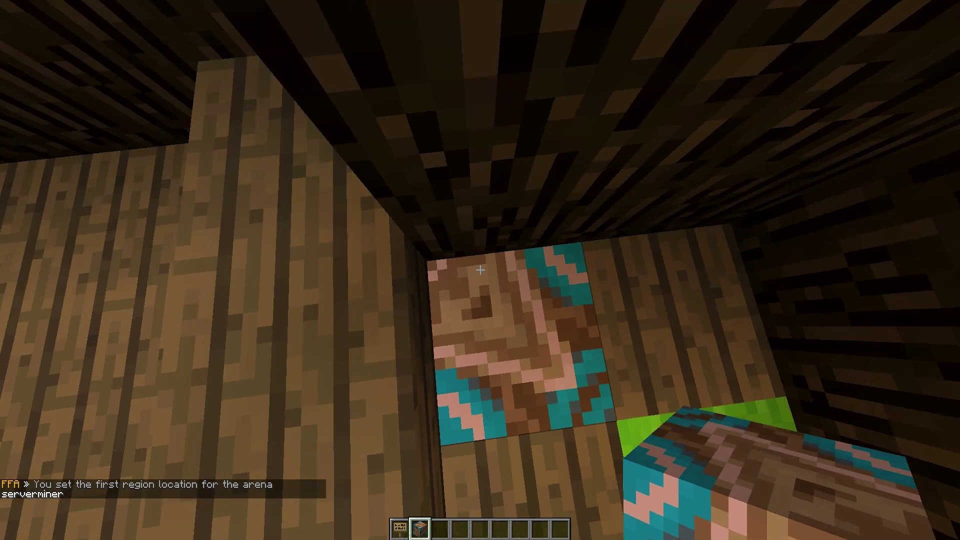
# - Fly out to the grass beyond the corner between the red and green banners and set saferegion Pos2 for serverminer
pyautogui.press('s')
pyautogui.rightClick(480, 270)
pyautogui.press('space')
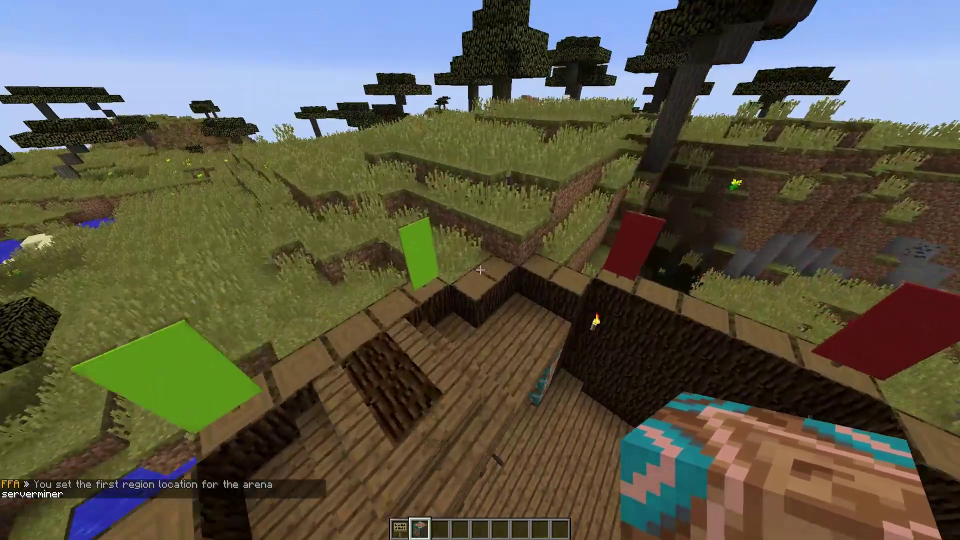
pyautogui.press('w')
pyautogui.press('t')
pyautogui.press('Up')
pyautogui.press('Return')
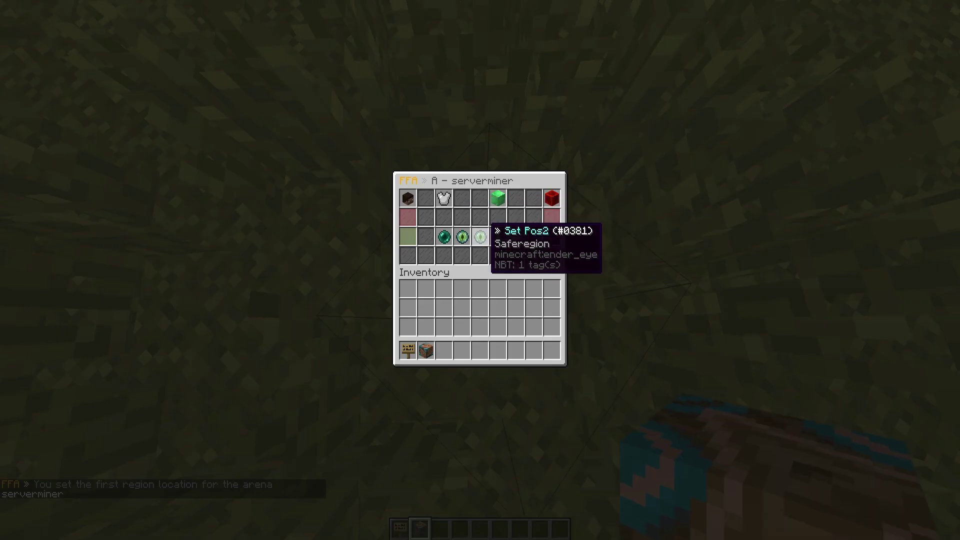
pyautogui.click(481, 237)
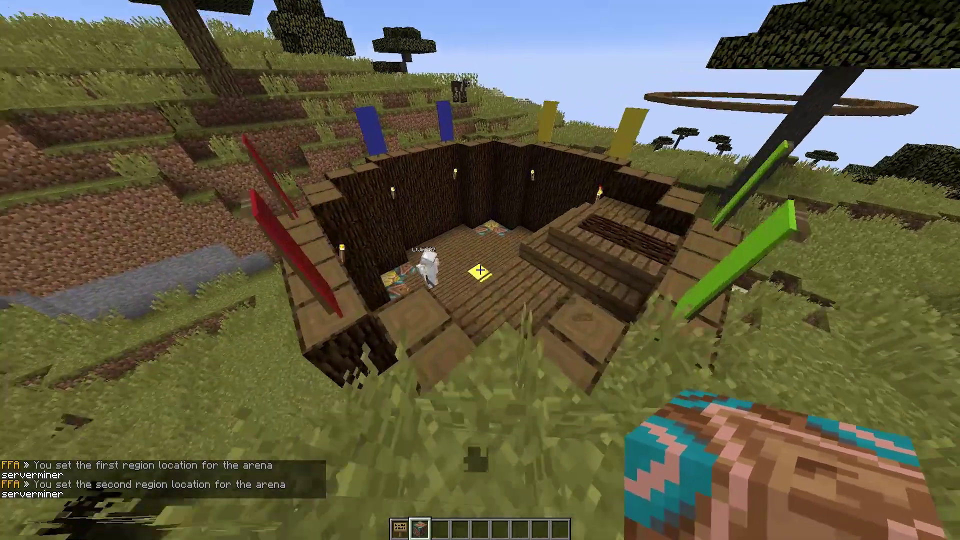
# - Fly to the shop area beside the lime block and set serverminer's spawn location there, facing the arena floor
pyautogui.press('w')
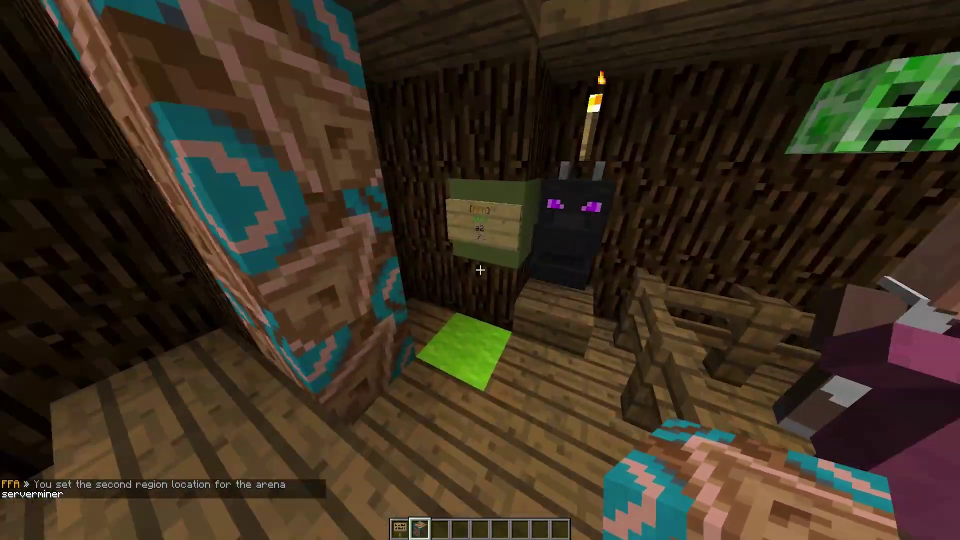
pyautogui.press('t')
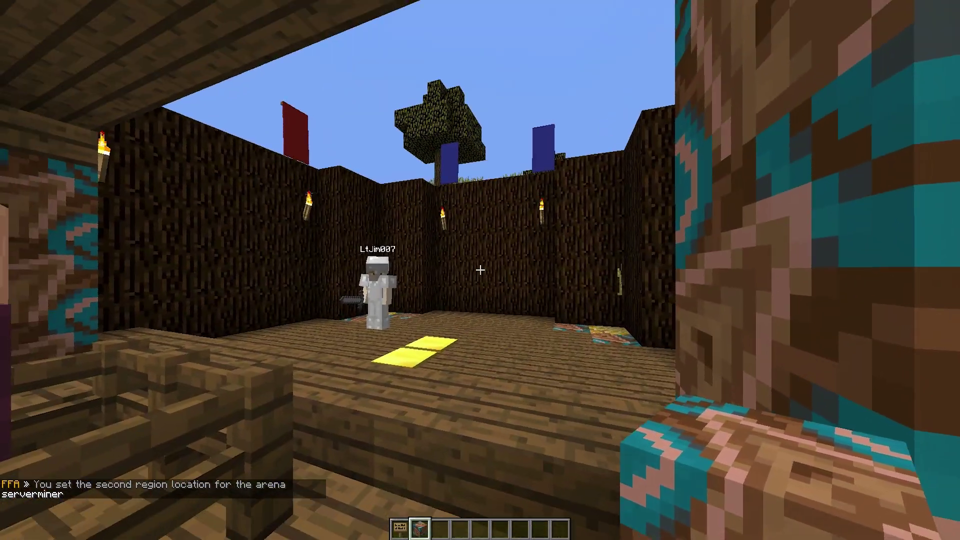
pyautogui.press('Return')
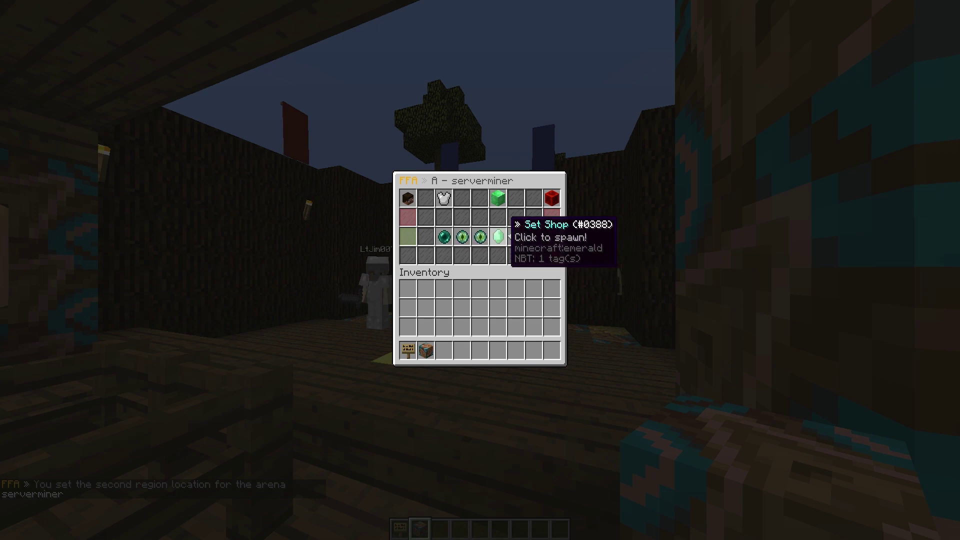
pyautogui.click(444, 236)
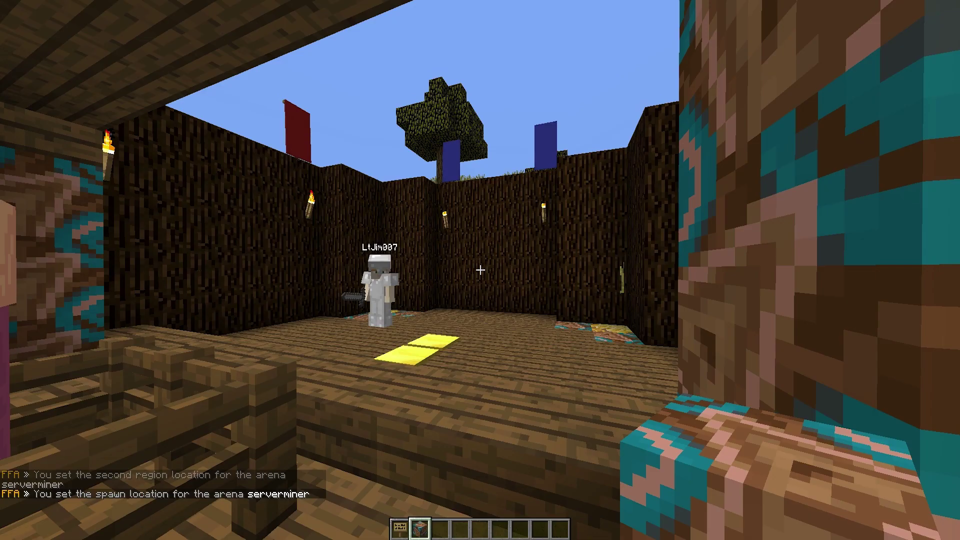
# - Remove the spare block from the hotbar, place serverminer's join sign on the log wall beside the existing one and join the arena
pyautogui.press('e')
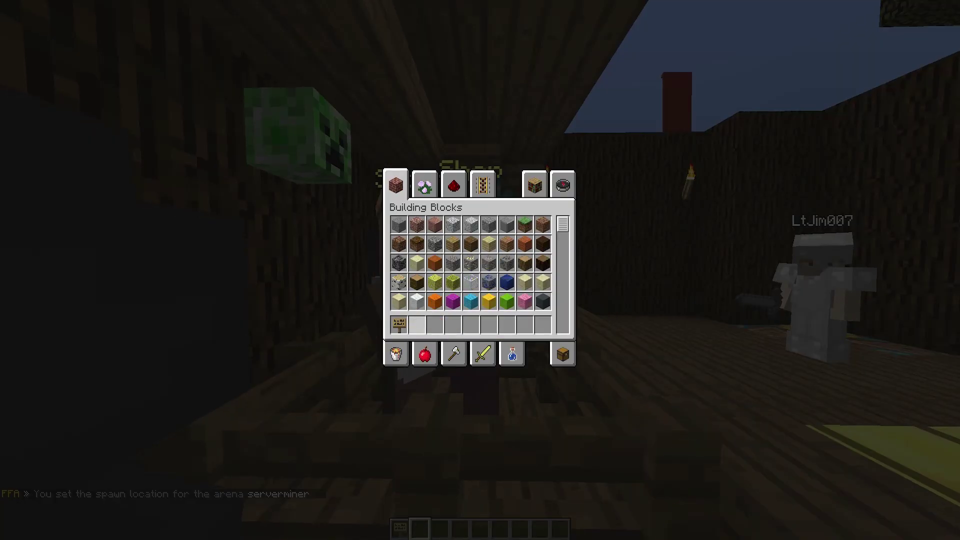
pyautogui.press('e')
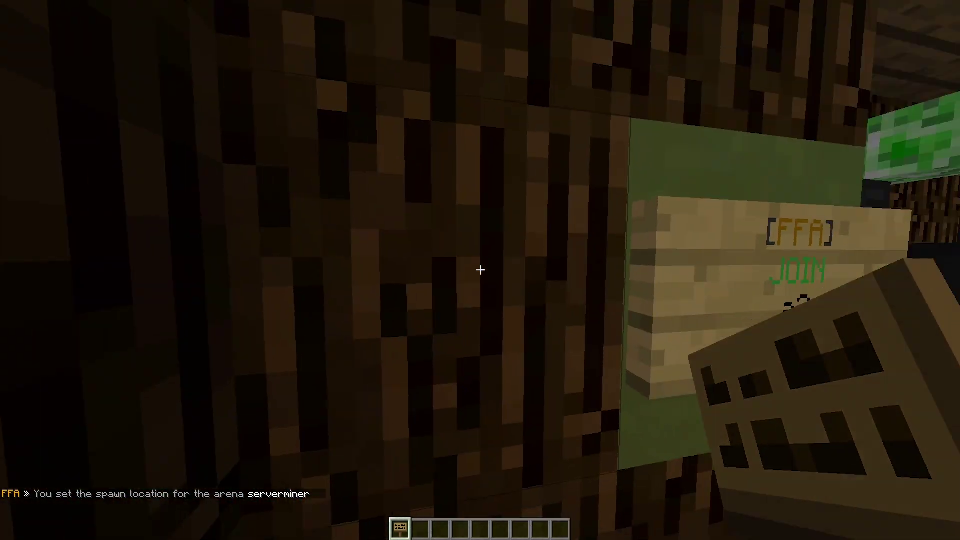
pyautogui.rightClick(480, 270)
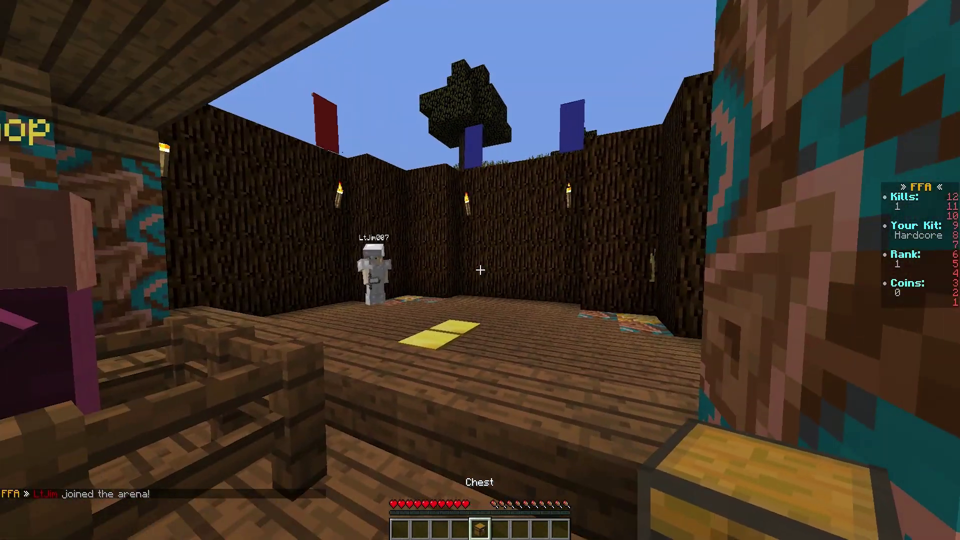
# - View the kit selection chest and the items for sale at the villager's shop
pyautogui.rightClick(480, 270)
pyautogui.press('Escape')
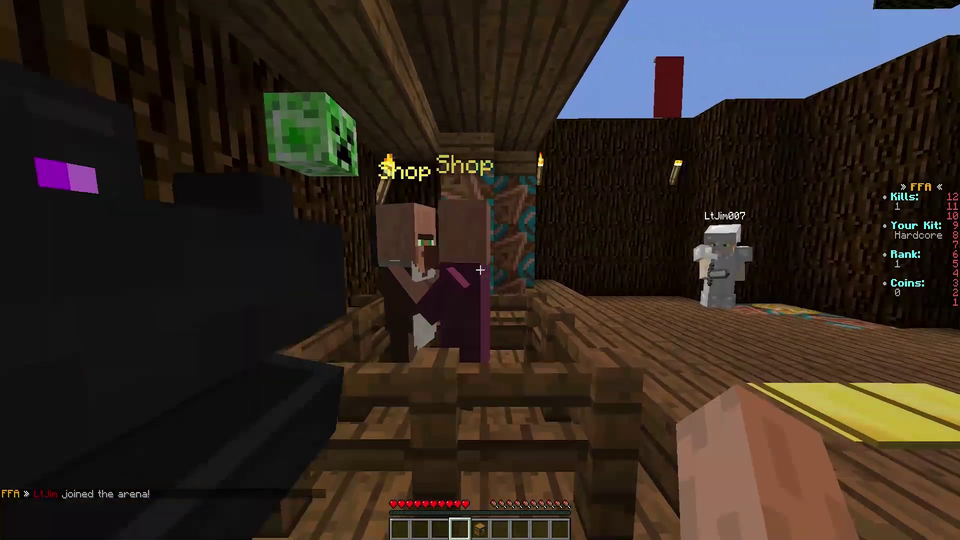
pyautogui.rightClick(480, 270)
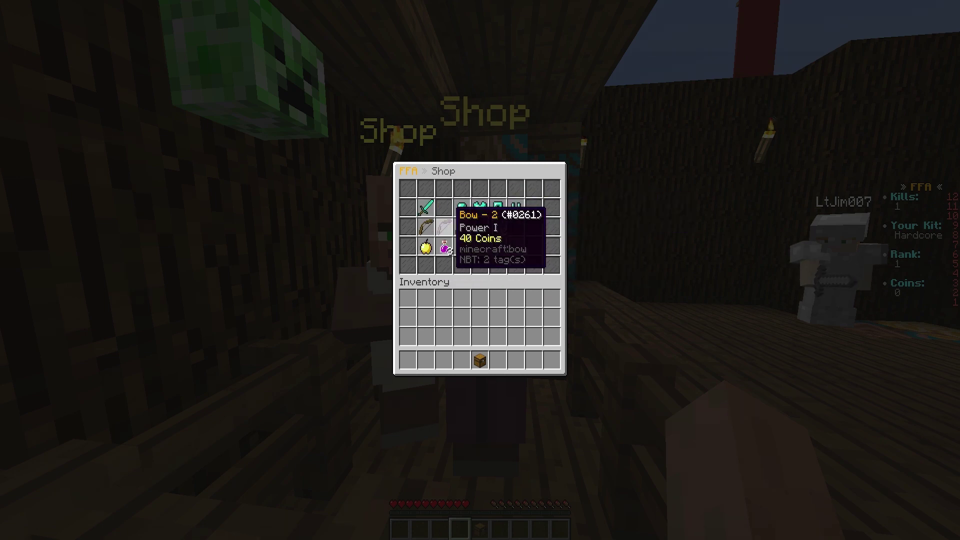
pyautogui.press('Escape')
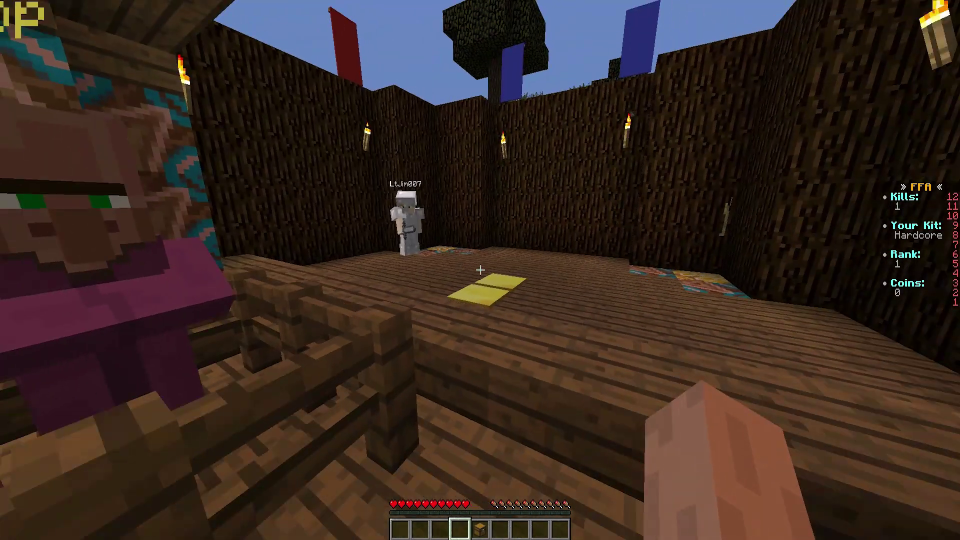
# - Choose the Extreme kit from the kit chest and kill the opponent on the arena floor
pyautogui.press('5')
pyautogui.rightClick(480, 270)
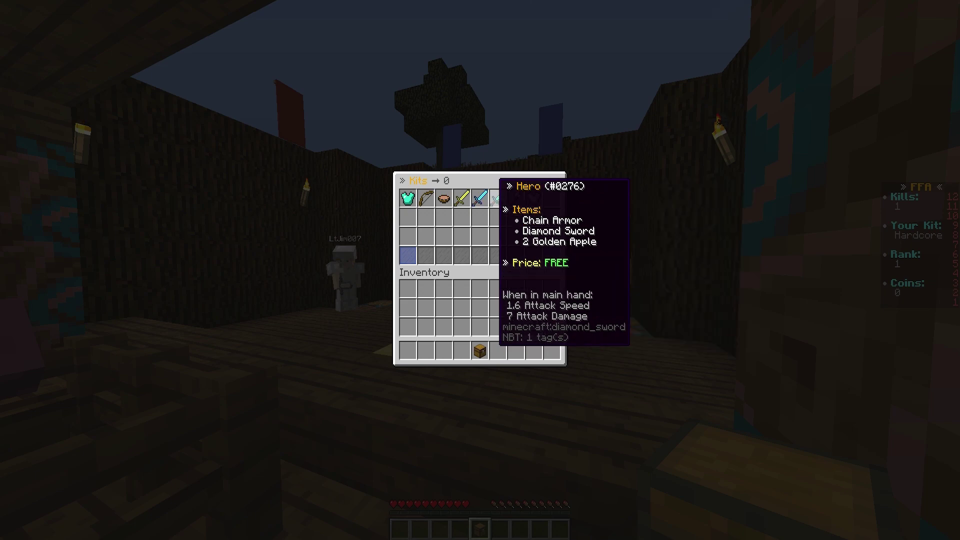
pyautogui.click(480, 198)
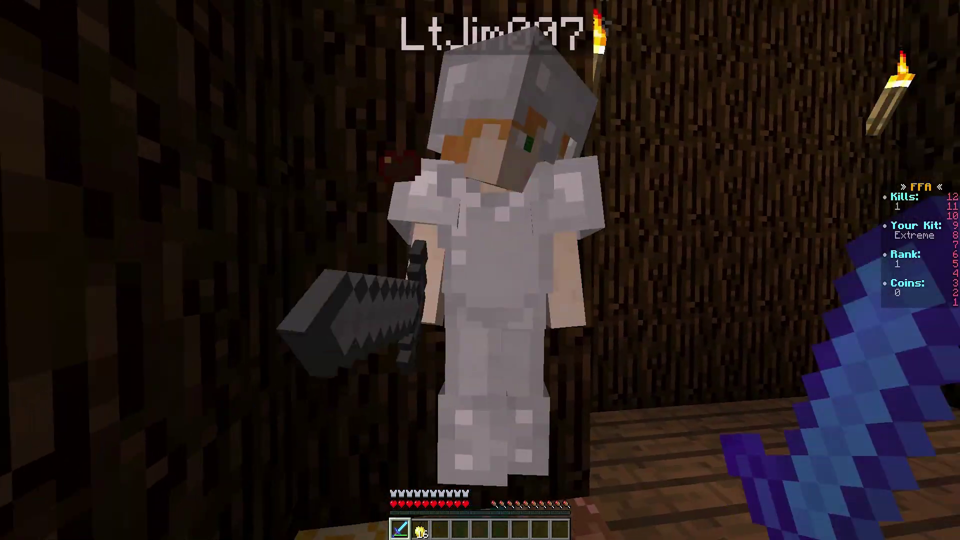
pyautogui.click(480, 270)
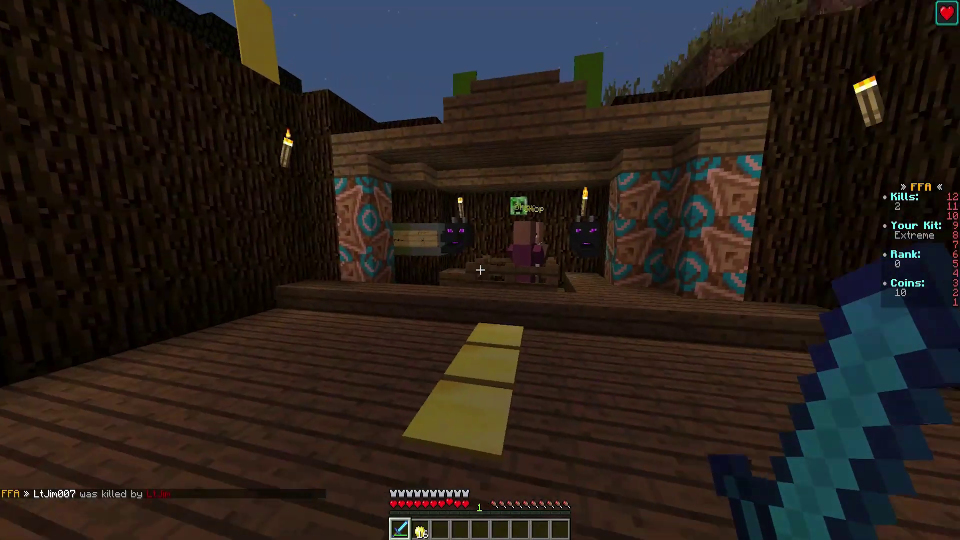
# - Return to the arena's spawn area and check the kit selection chest again
pyautogui.press('t')
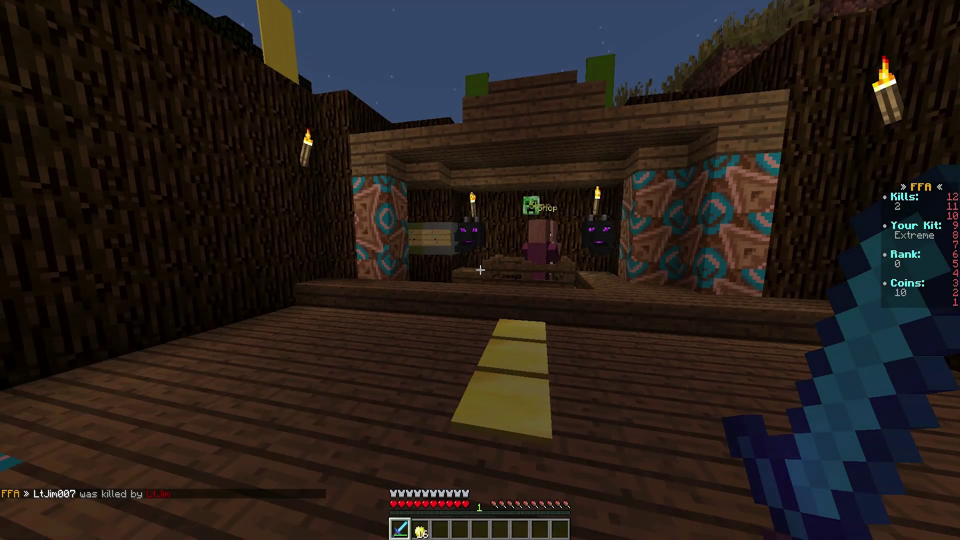
pyautogui.press('w')
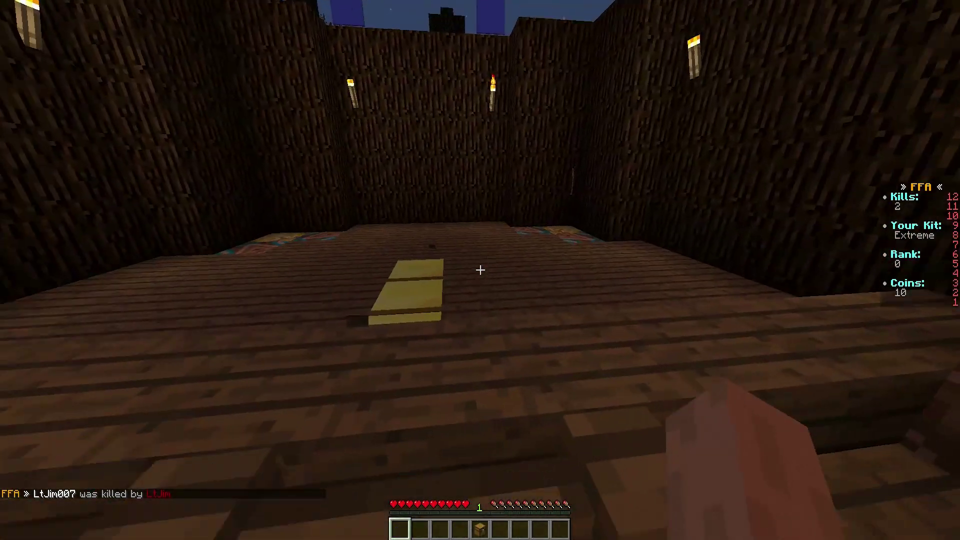
pyautogui.press('5')
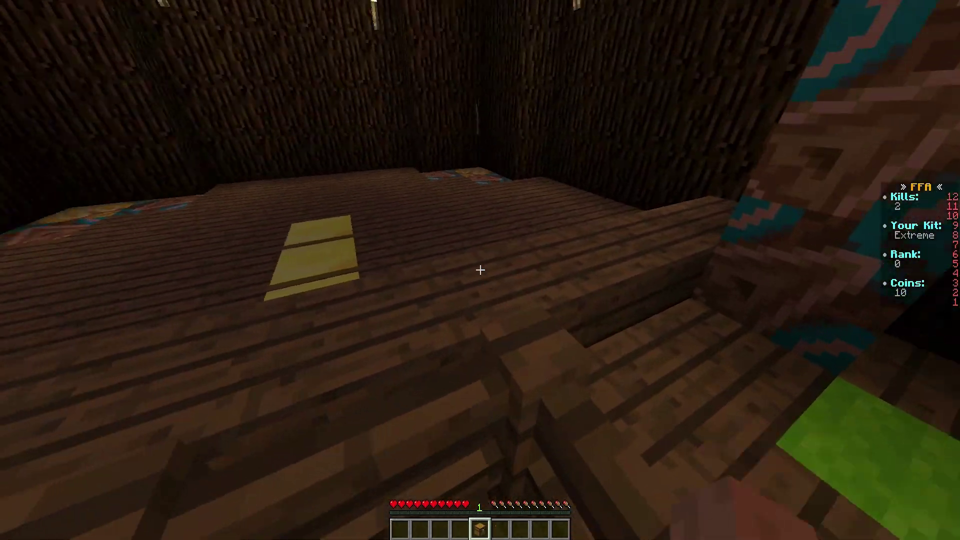
pyautogui.rightClick(480, 270)
pyautogui.press('Escape')
# - Leave the arena with /ffa leave and fly up above its walls near the green banner
pyautogui.write('/ffa ')
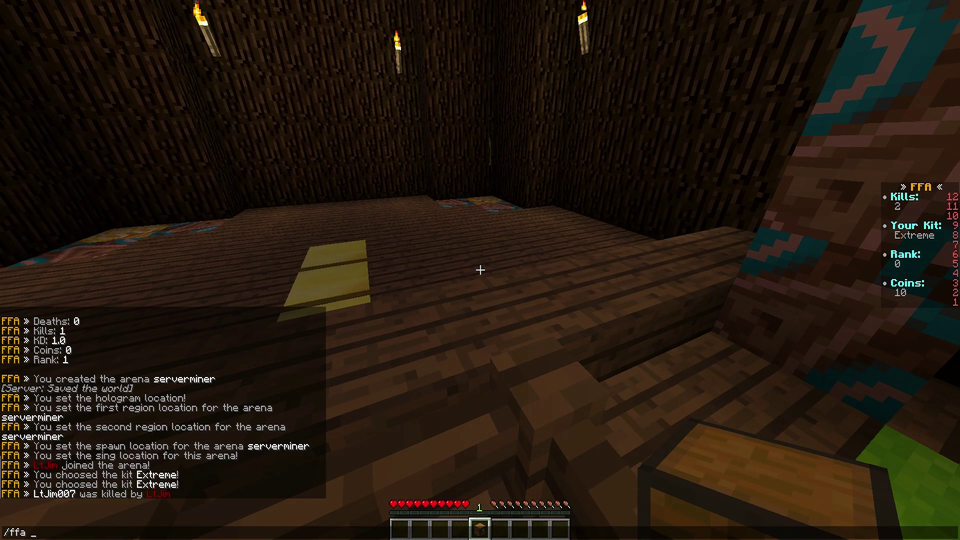
pyautogui.write('leave')
pyautogui.press('Return')
pyautogui.press('s')
pyautogui.press('space')
pyautogui.press('space')
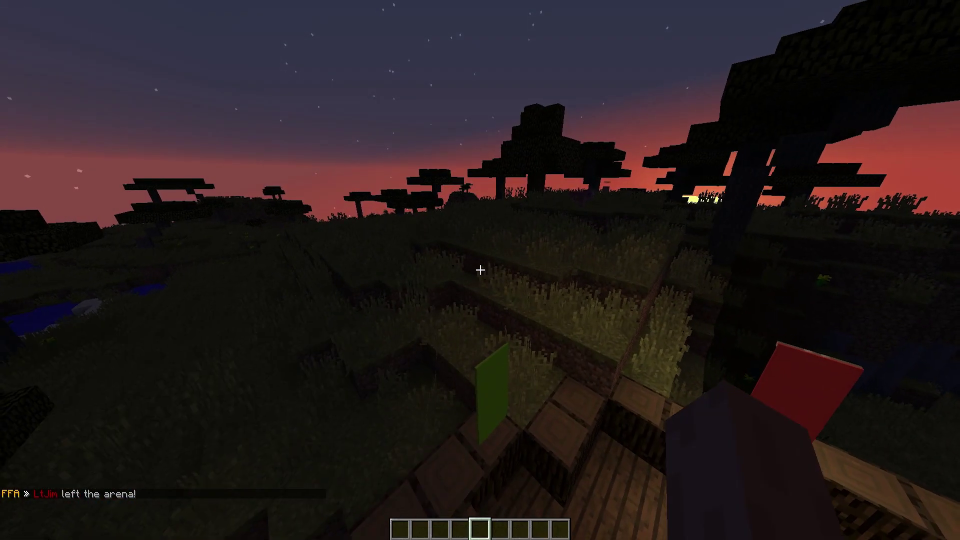
# - Show the FFA command help and give the player 10 coins with /ffa addcoins
pyautogui.write('/ffa ')
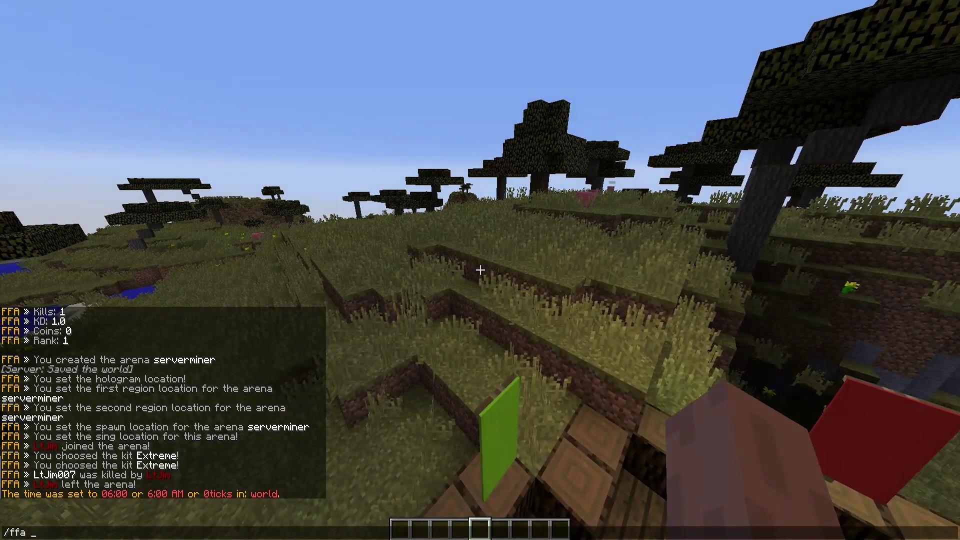
pyautogui.write('/ffa addcoins ')
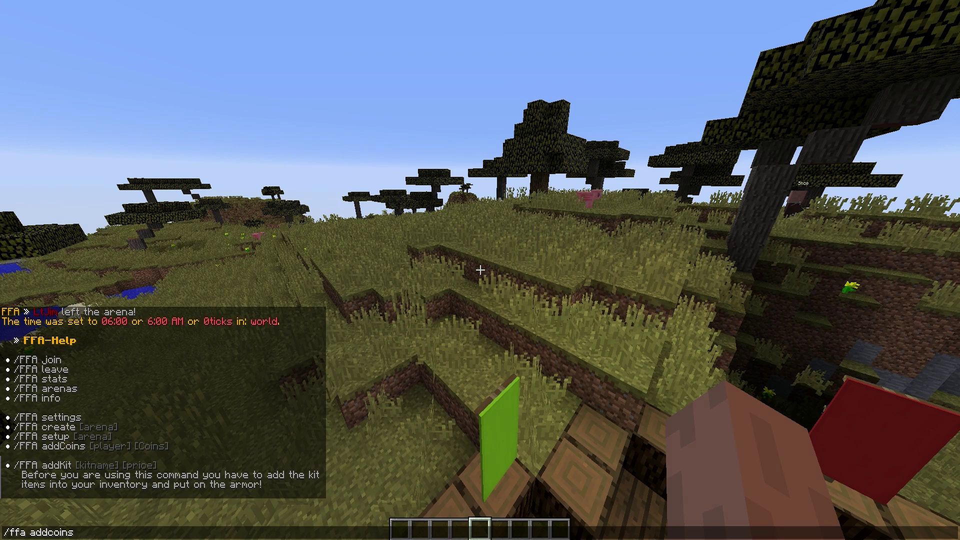
pyautogui.write('LtJimm 1000')
pyautogui.press('Return')
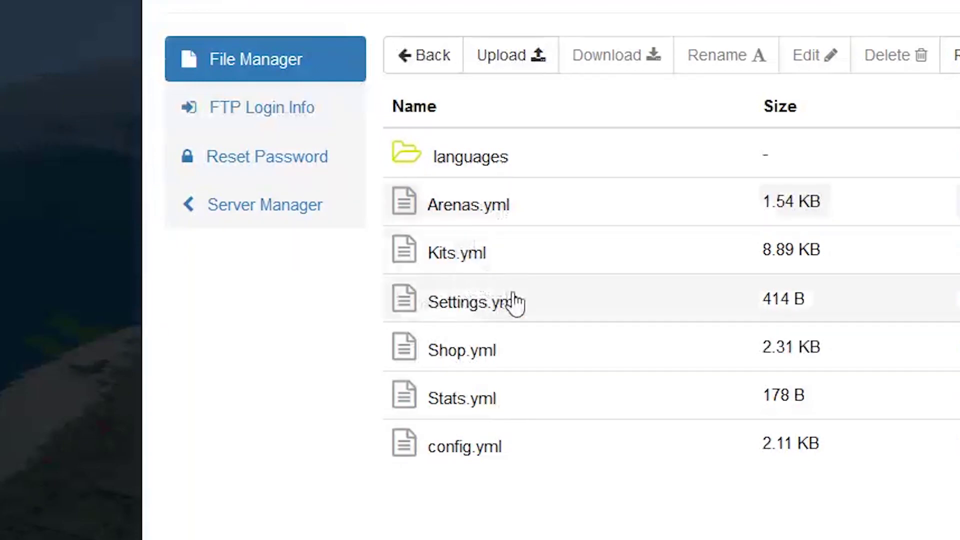
# - Switch to the ServerMiner file manager, open Kits.yml from /plugins/FFAMA/ and go to the Fire kit's entry
pyautogui.doubleClick(475, 253)
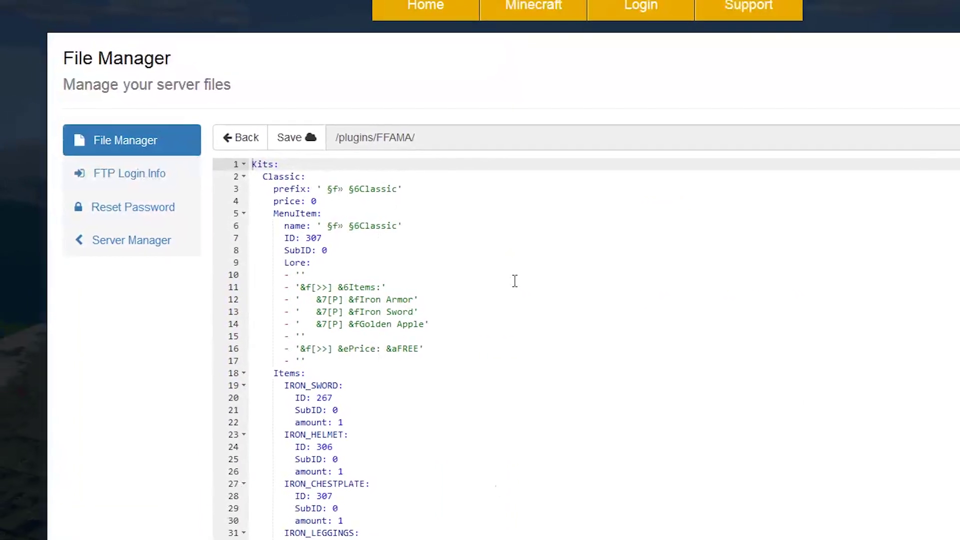
pyautogui.scroll(-4, 515, 281)
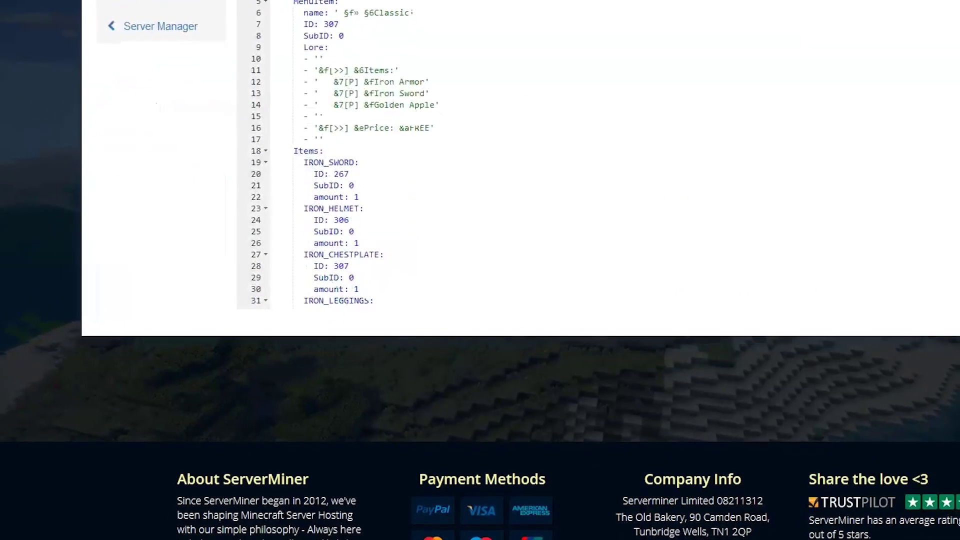
pyautogui.scroll(4, 872, 248)
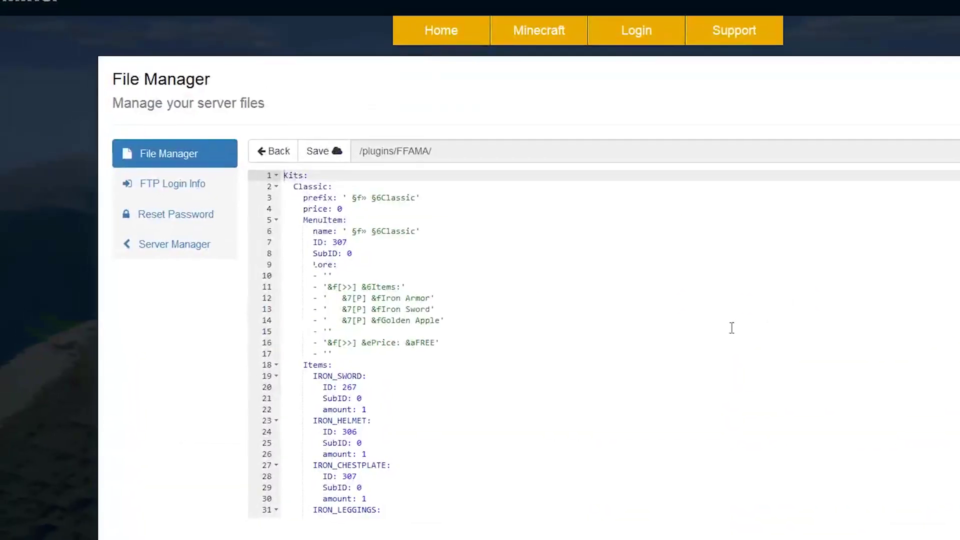
pyautogui.scroll(-3, 713, 311)
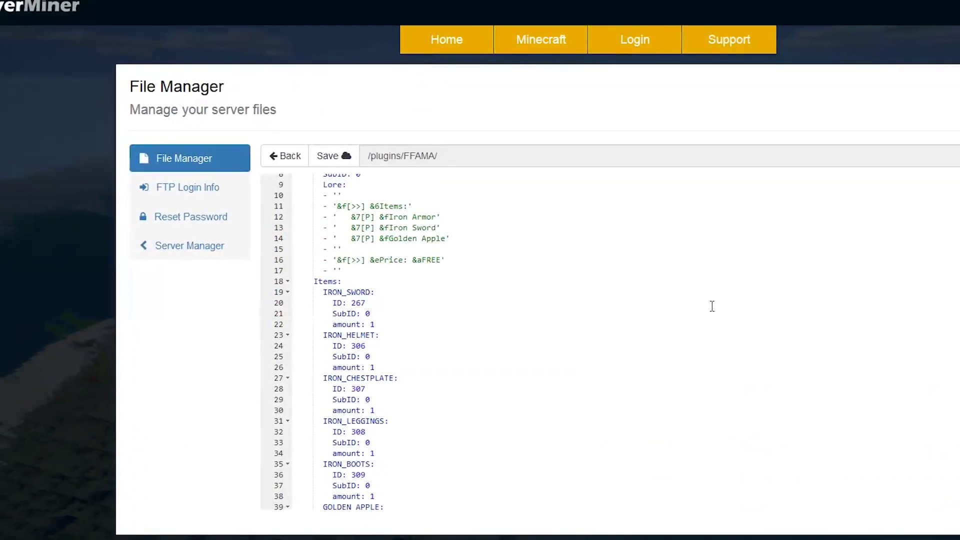
pyautogui.scroll(-20, 712, 306)
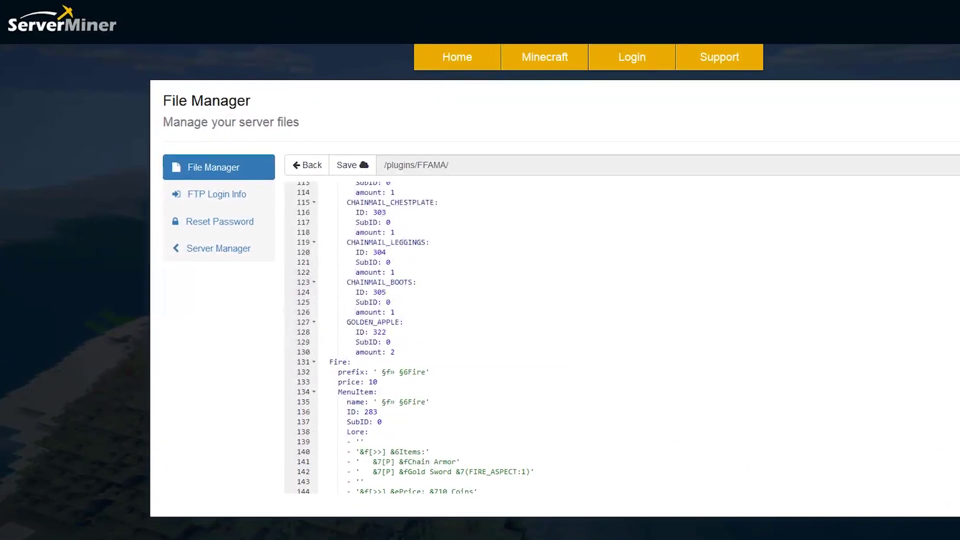
pyautogui.scroll(-5, 620, 335)
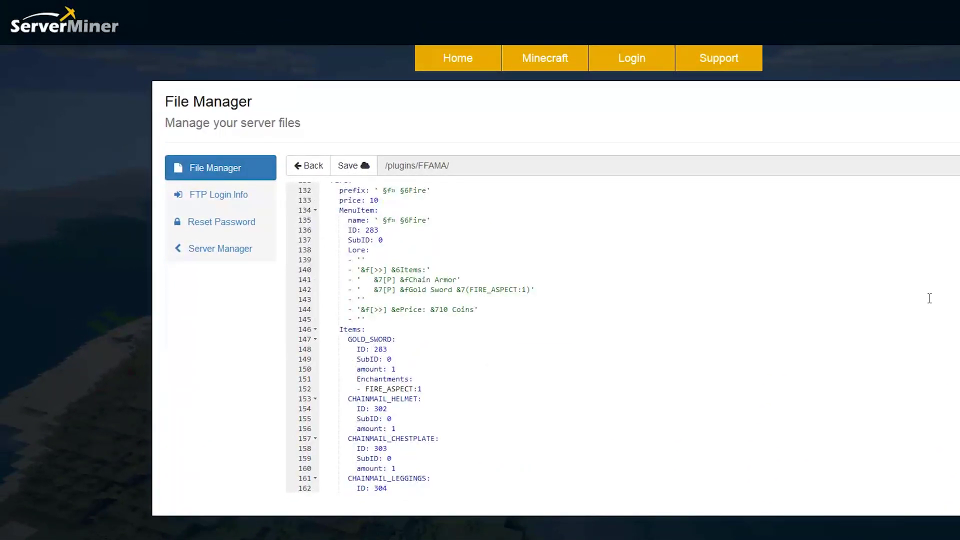
pyautogui.scroll(2, 876, 309)
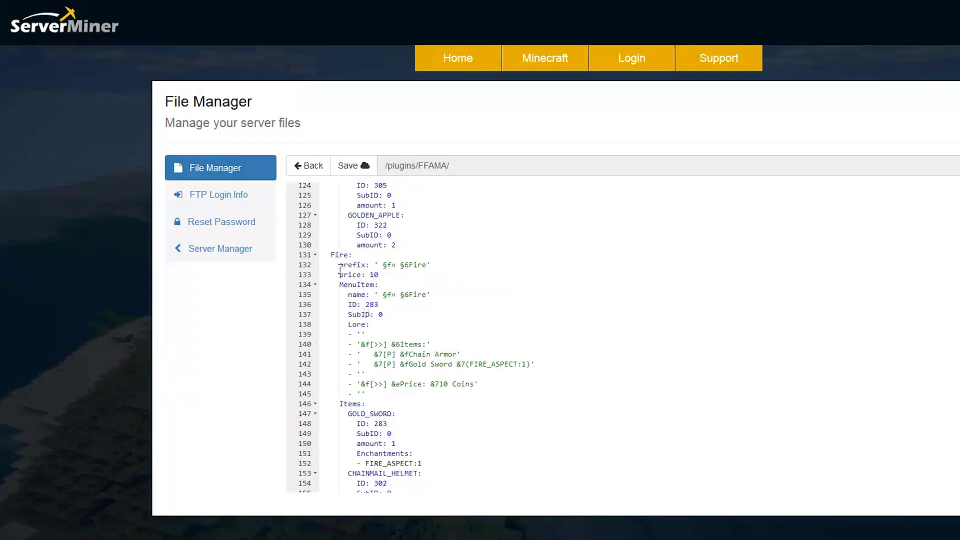
# - Examine the Fire kit's prefix, price, menu item and item entries, from the gold sword to the chainmail boots
pyautogui.moveTo(341, 268); pyautogui.dragTo(448, 269)
pyautogui.click(404, 276)
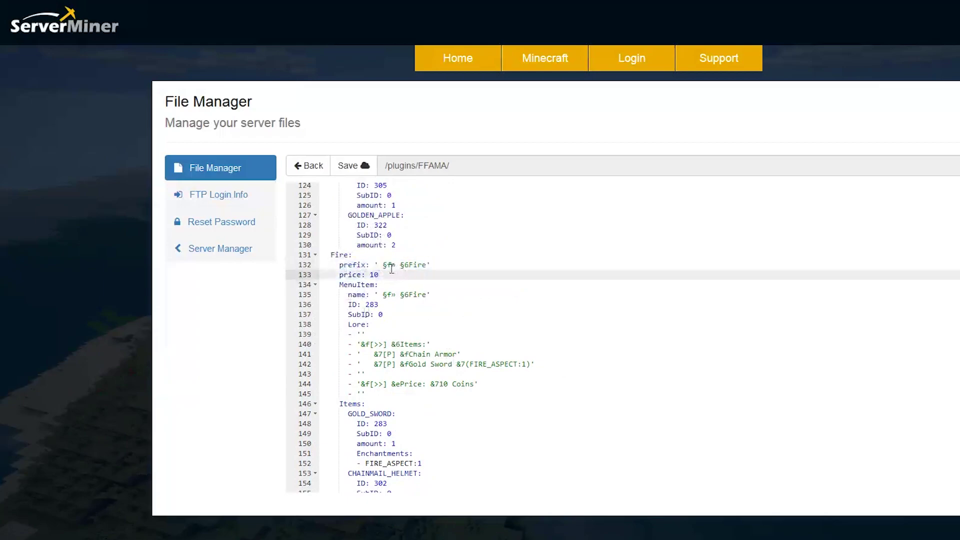
pyautogui.click(387, 265)
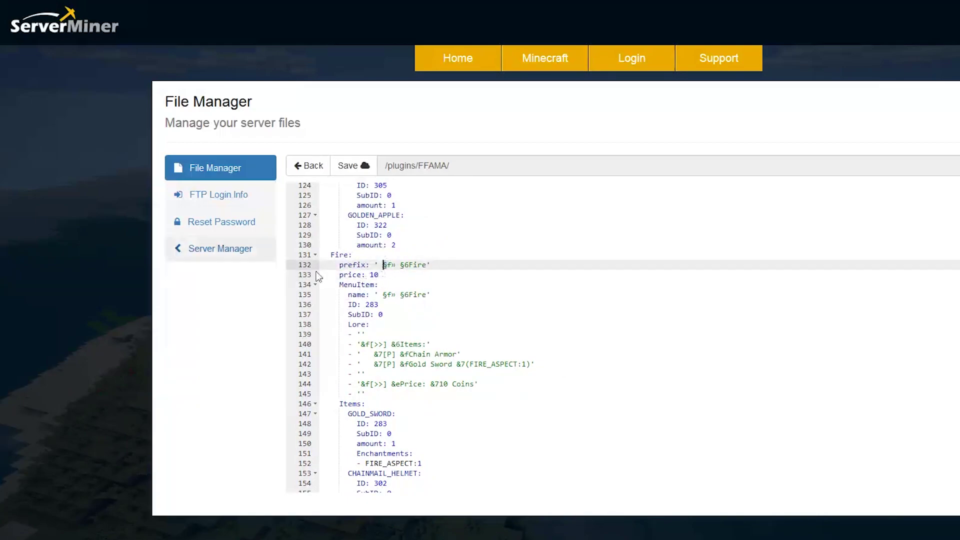
pyautogui.moveTo(390, 306); pyautogui.dragTo(415, 392)
pyautogui.scroll(-4, 415, 341)
pyautogui.rightClick(413, 400)
pyautogui.click(384, 389)
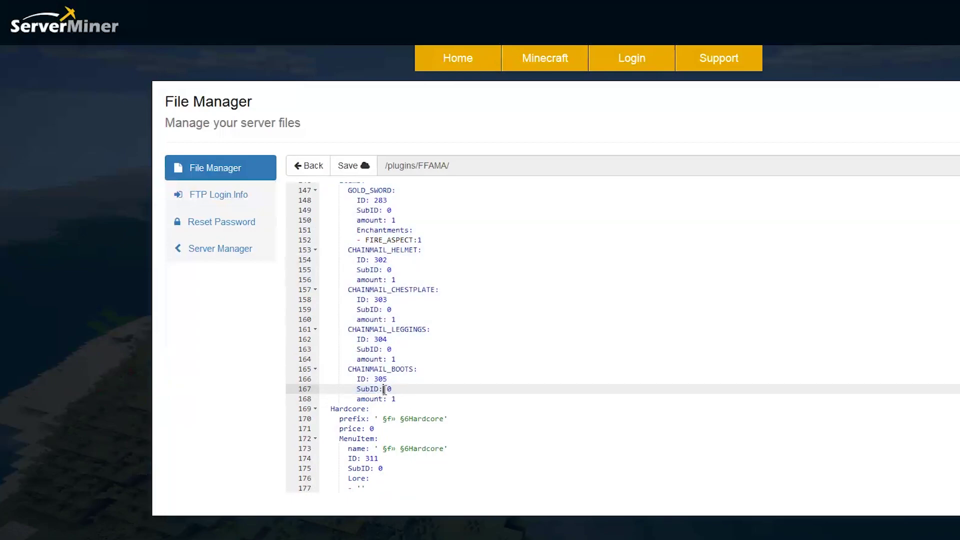
pyautogui.scroll(1, 400, 360)
pyautogui.doubleClick(376, 227)
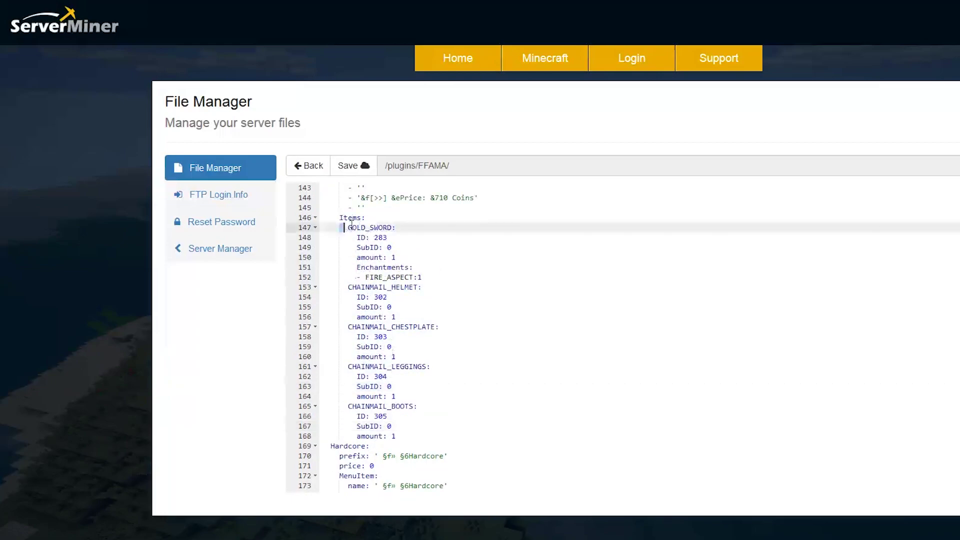
# - Examine the remaining kits in Kits.yml, including the mushroom soup entries and the enchanted diamond gear
pyautogui.scroll(-6, 459, 411)
pyautogui.scroll(-5, 458, 411)
pyautogui.scroll(-20, 453, 350)
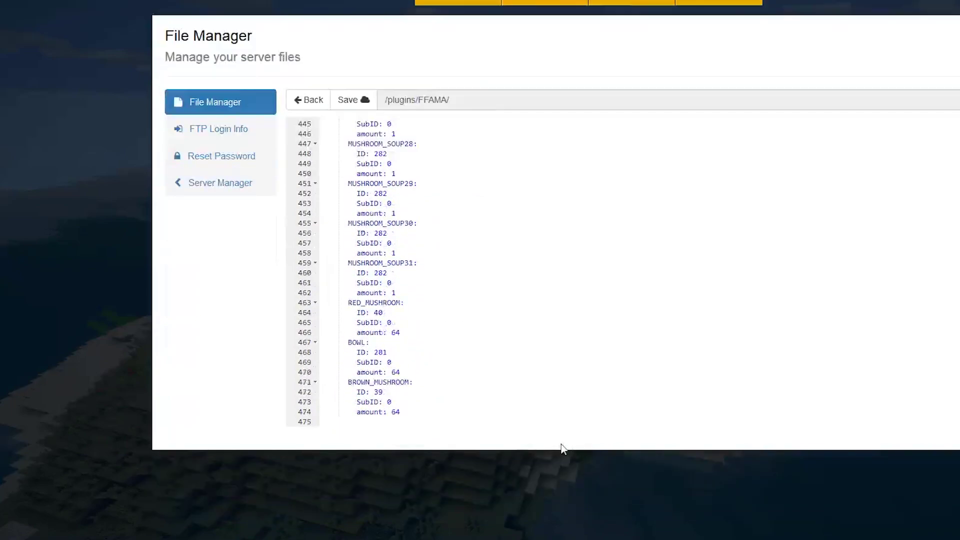
pyautogui.scroll(2, 545, 448)
pyautogui.scroll(20, 453, 345)
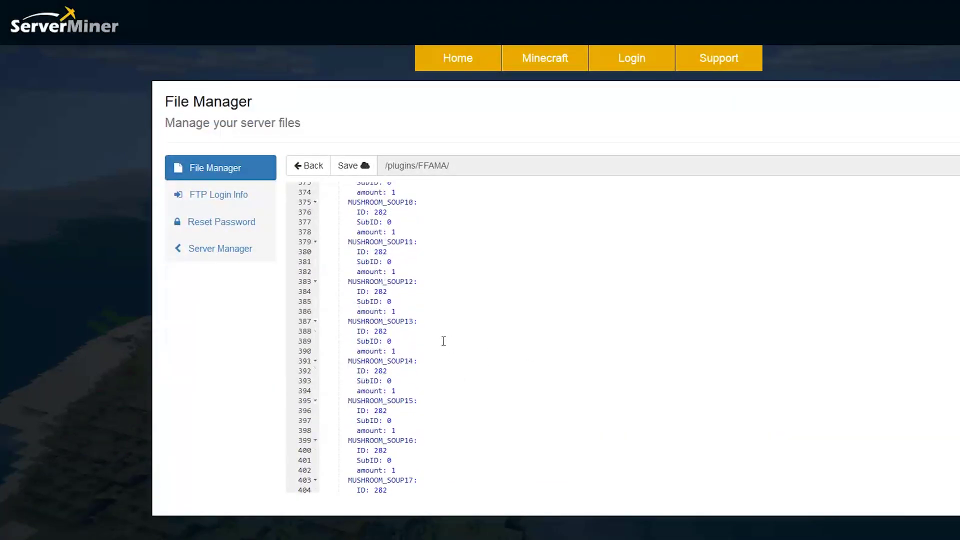
pyautogui.scroll(20, 453, 338)
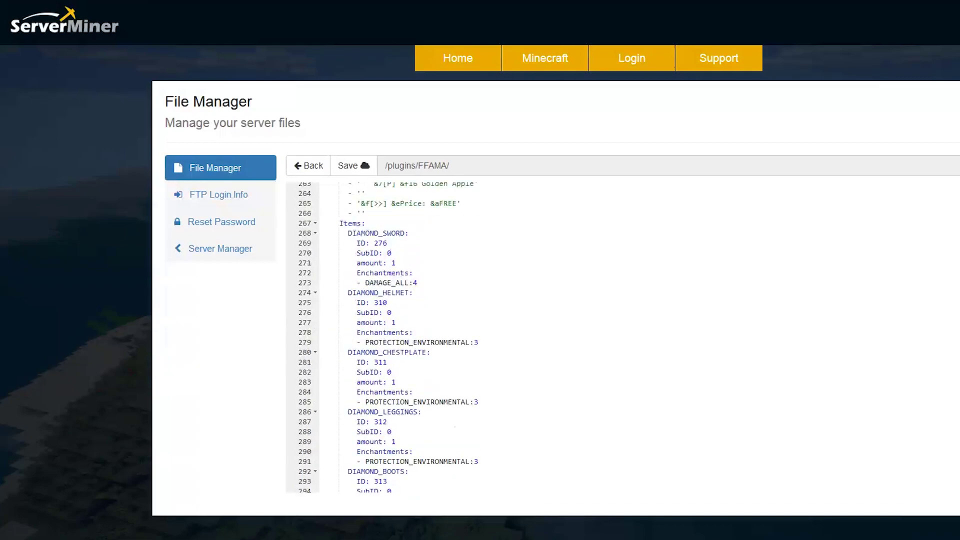
pyautogui.scroll(2, 453, 338)
pyautogui.scroll(-5, 453, 338)
pyautogui.moveTo(322, 257); pyautogui.dragTo(438, 339)
pyautogui.press('BackSpace')
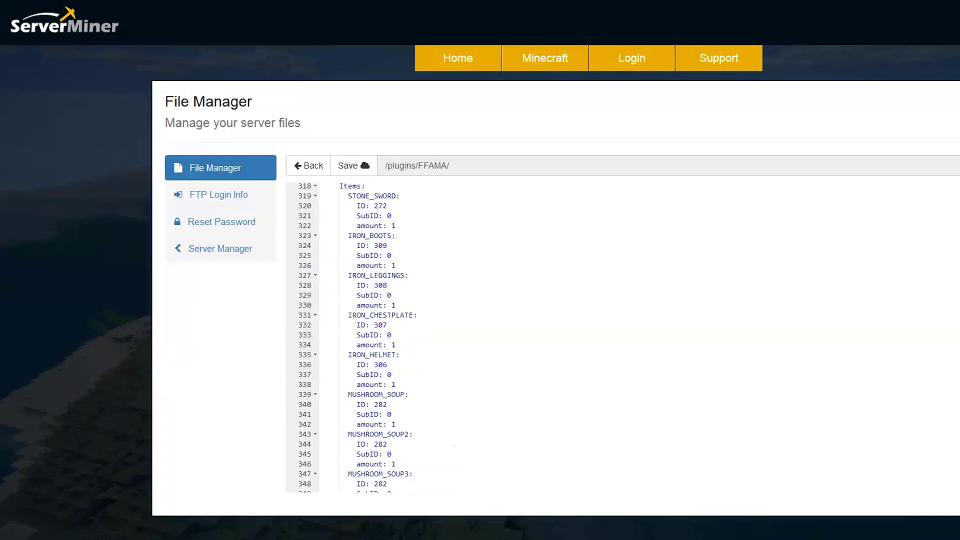
pyautogui.scroll(-15, 622, 337)
pyautogui.click(451, 478)
pyautogui.press('Return')
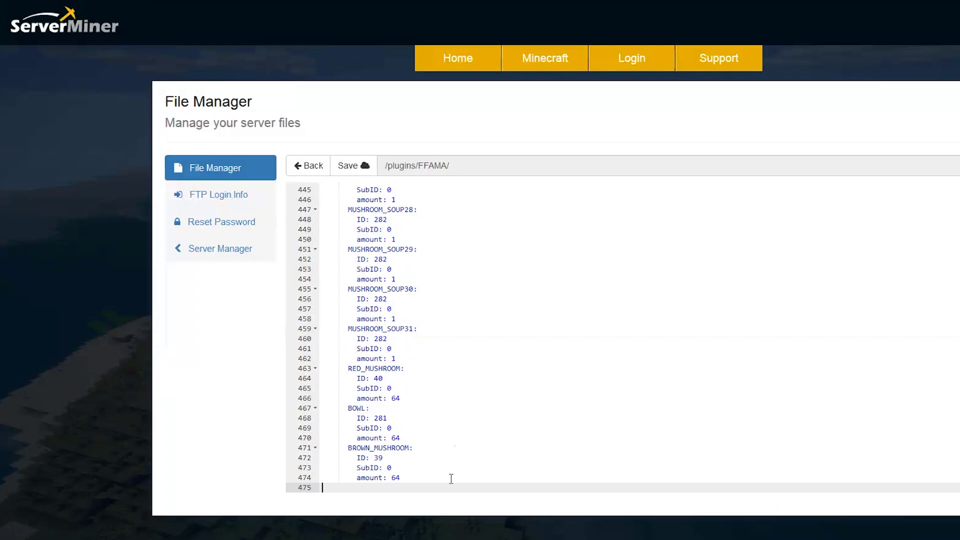
pyautogui.click(452, 478)
pyautogui.press('Return')
pyautogui.press('BackSpace')
pyautogui.press('BackSpace')
pyautogui.press('BackSpace')
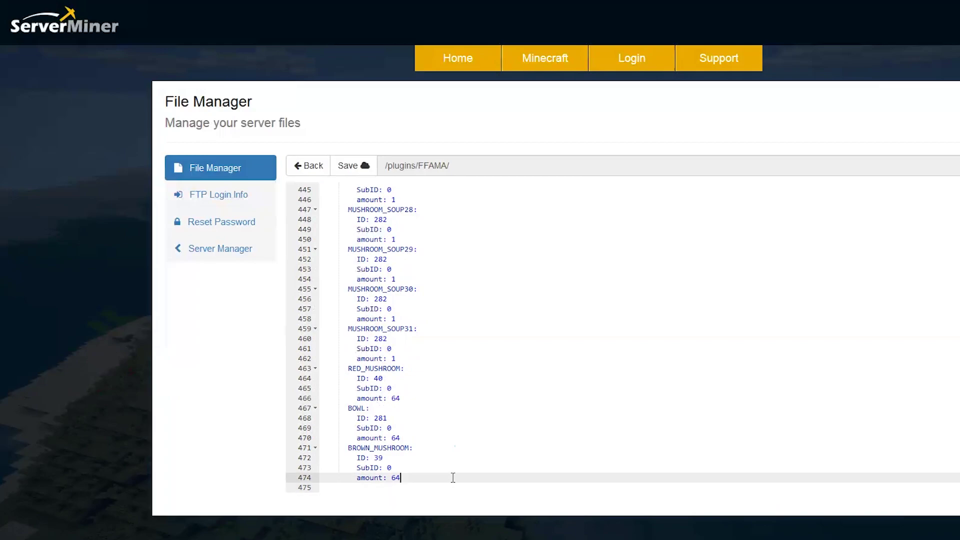
# - Paste a copy of the Extreme kit's block after the last BROWN_MUSHROOM entry at the end of Kits.yml
pyautogui.press('Return')
pyautogui.press('BackSpace')
pyautogui.hotkey('ctrl', 'v')
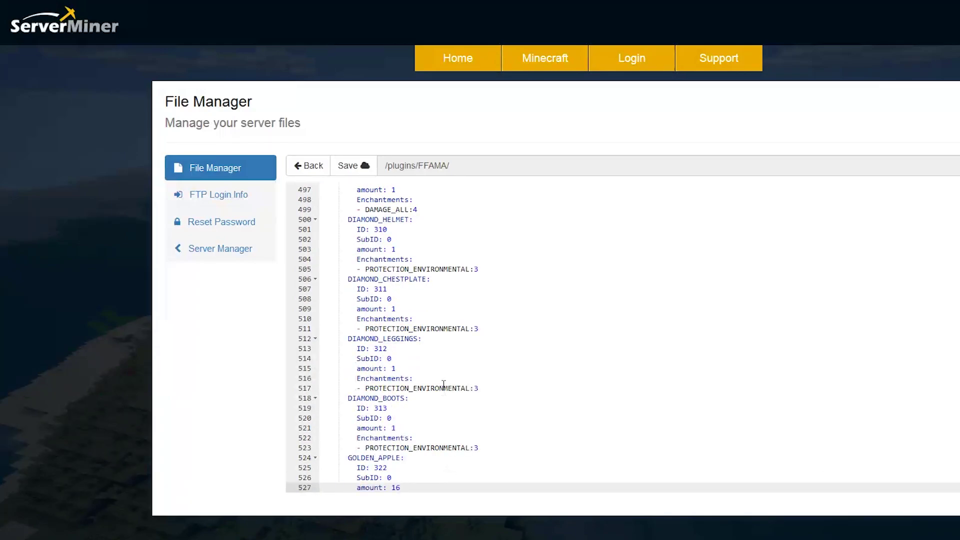
# - Rename the pasted Extreme kit as testkit and change the text in its prefix to test
pyautogui.scroll(10, 442, 390)
pyautogui.doubleClick(358, 340)
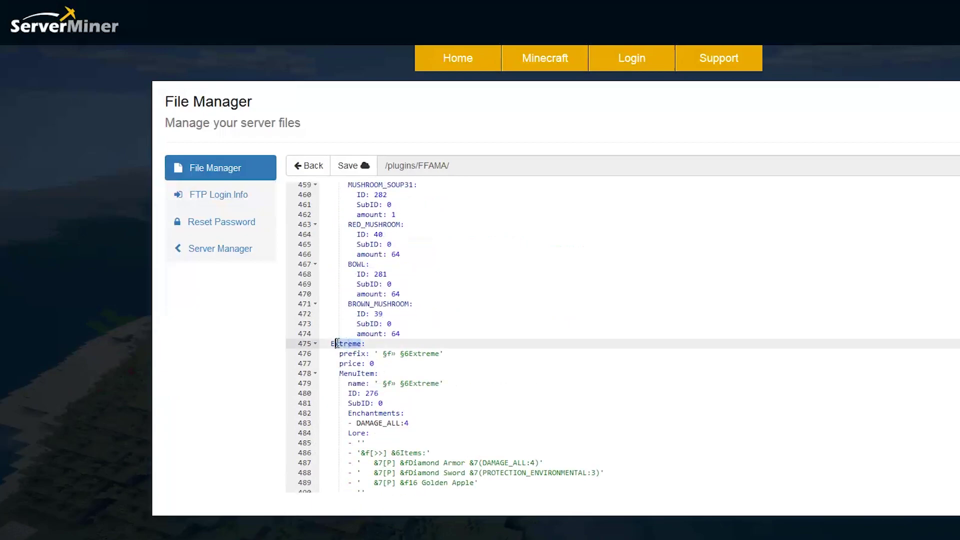
pyautogui.write('testkit:')
pyautogui.moveTo(440, 355); pyautogui.dragTo(409, 356)
pyautogui.write('test')
pyautogui.scroll(-1, 411, 386)
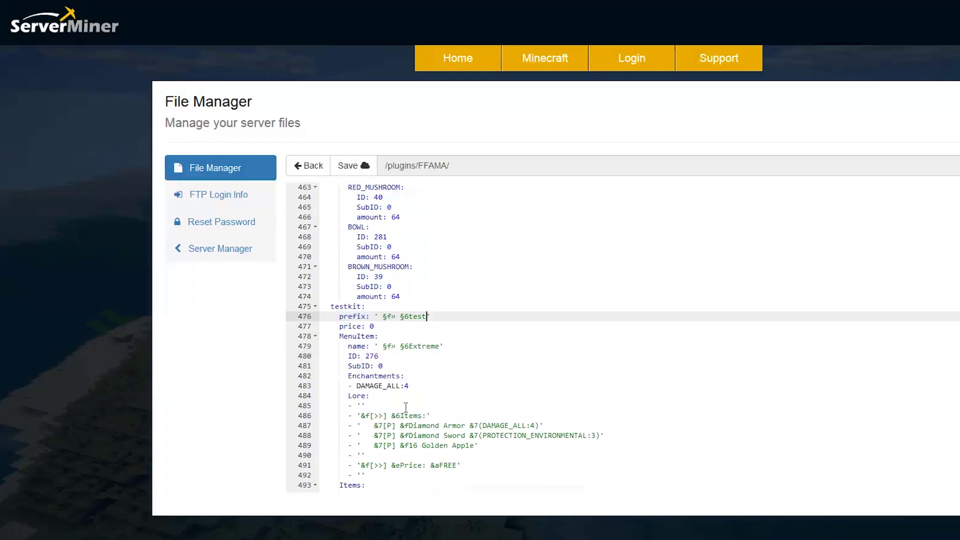
pyautogui.scroll(-4, 405, 389)
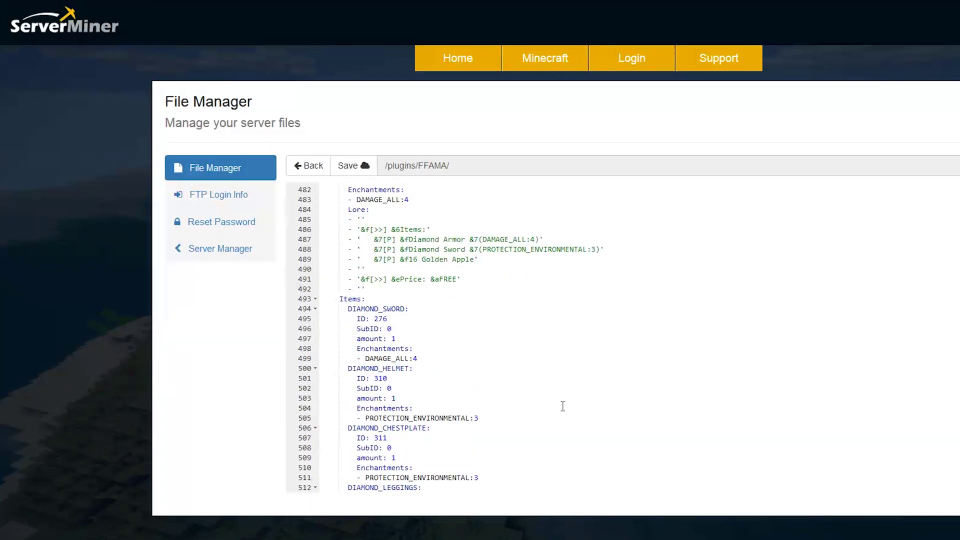
# - Open the shop configuration from the FFAMA folder and examine its items, especially InstantHealth2's ID, subID, amount, slot and prize
pyautogui.click(315, 169)
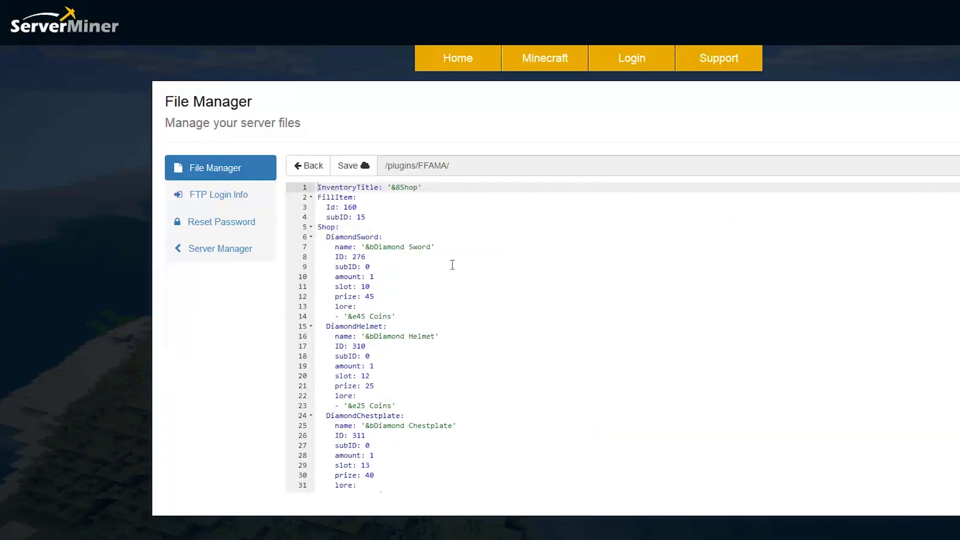
pyautogui.scroll(-20, 375, 338)
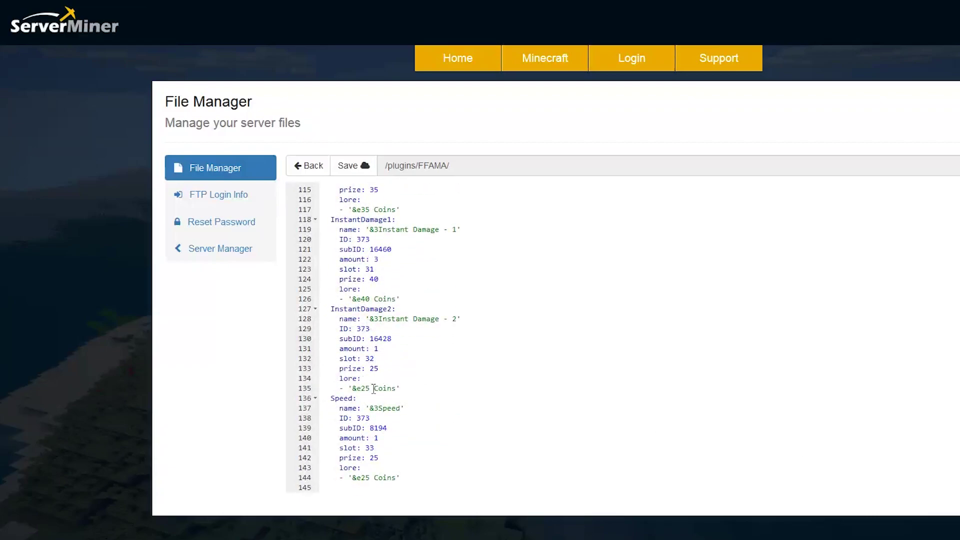
pyautogui.scroll(3, 398, 370)
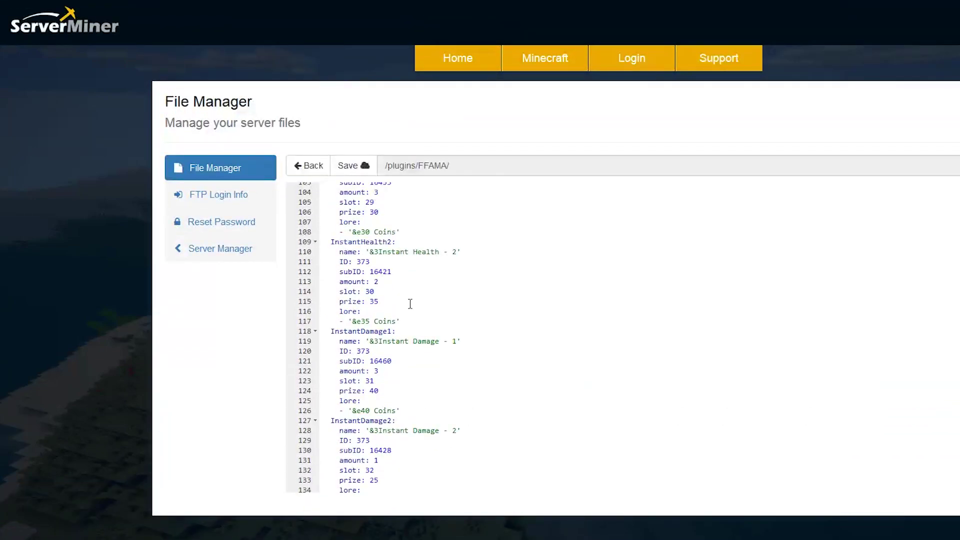
pyautogui.moveTo(386, 261); pyautogui.dragTo(312, 260)
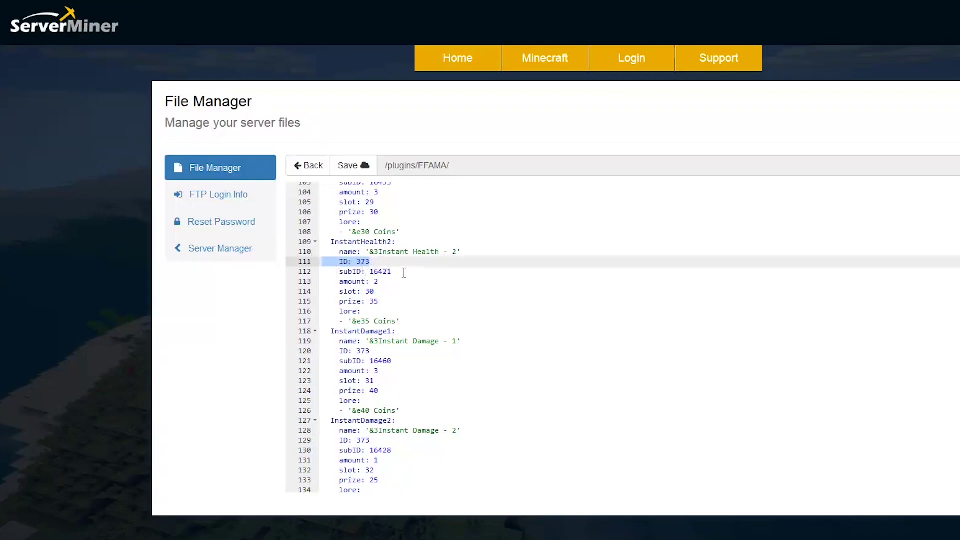
pyautogui.moveTo(394, 272); pyautogui.dragTo(358, 302)
pyautogui.click(363, 281)
pyautogui.click(377, 292)
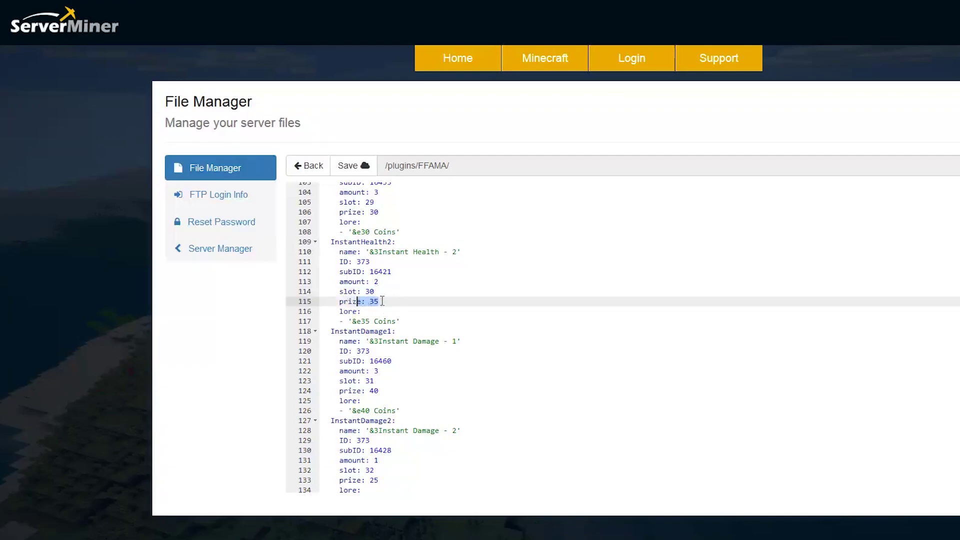
pyautogui.click(379, 302)
pyautogui.scroll(20, 576, 342)
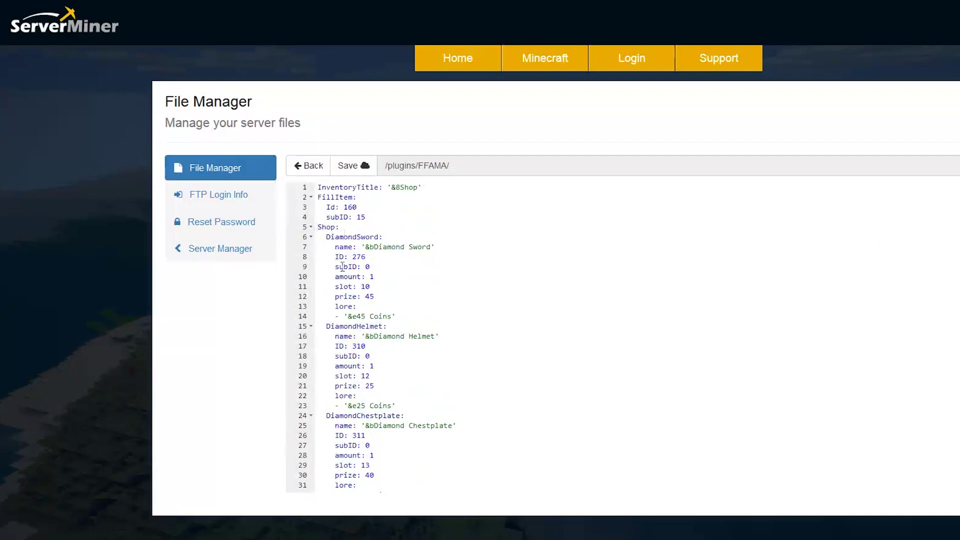
# - Duplicate the DiamondSword shop entry directly below the original
pyautogui.moveTo(401, 314); pyautogui.dragTo(291, 238)
pyautogui.click(402, 317)
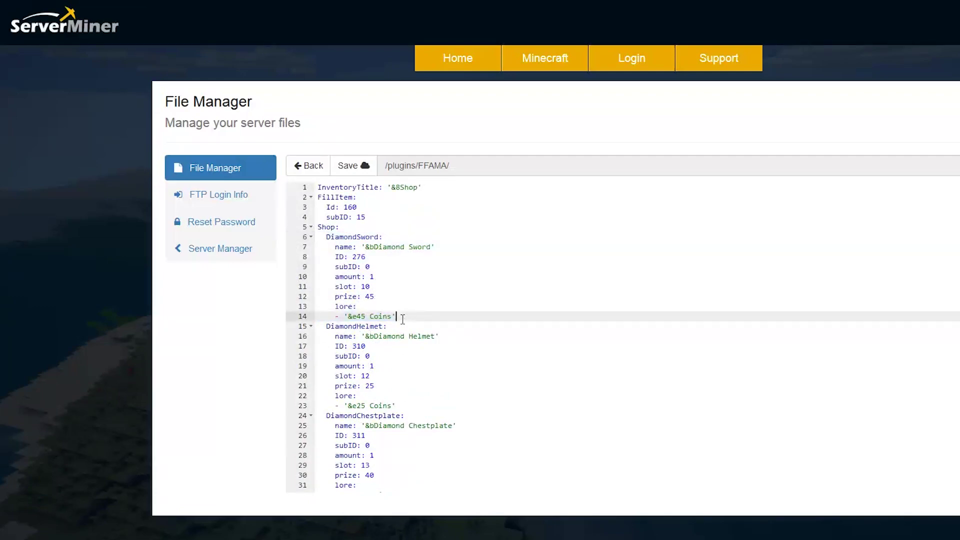
pyautogui.press('Return')
pyautogui.hotkey('ctrl', 'v')
# - Rename the duplicated sword entry as IronSword and set its ID to 157
pyautogui.moveTo(356, 327); pyautogui.dragTo(322, 327)
pyautogui.write('Iron')
pyautogui.moveTo(366, 336); pyautogui.dragTo(430, 337)
pyautogui.moveTo(370, 354); pyautogui.dragTo(354, 346)
pyautogui.click(370, 346)
pyautogui.write('157')
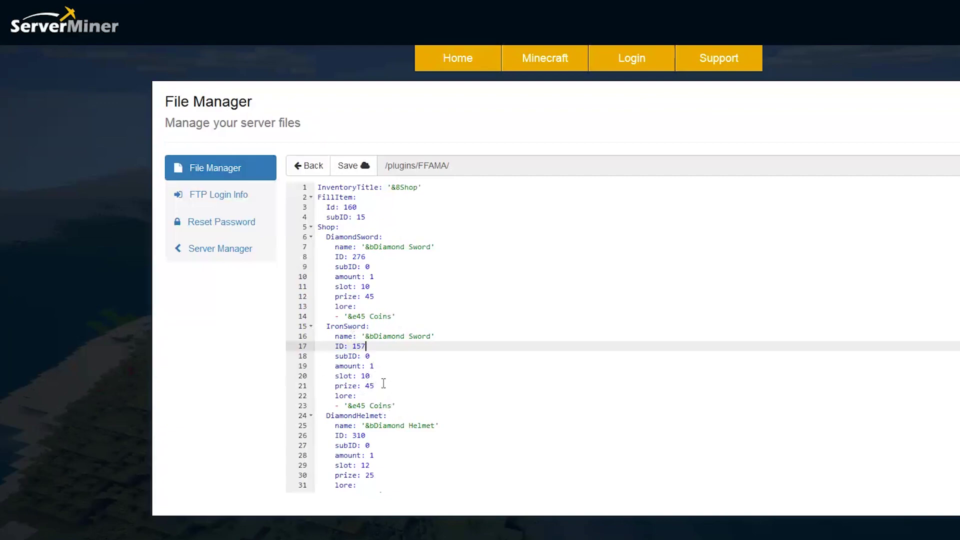
# - Set the IronSword entry's slot to 11
pyautogui.moveTo(374, 356); pyautogui.dragTo(340, 356)
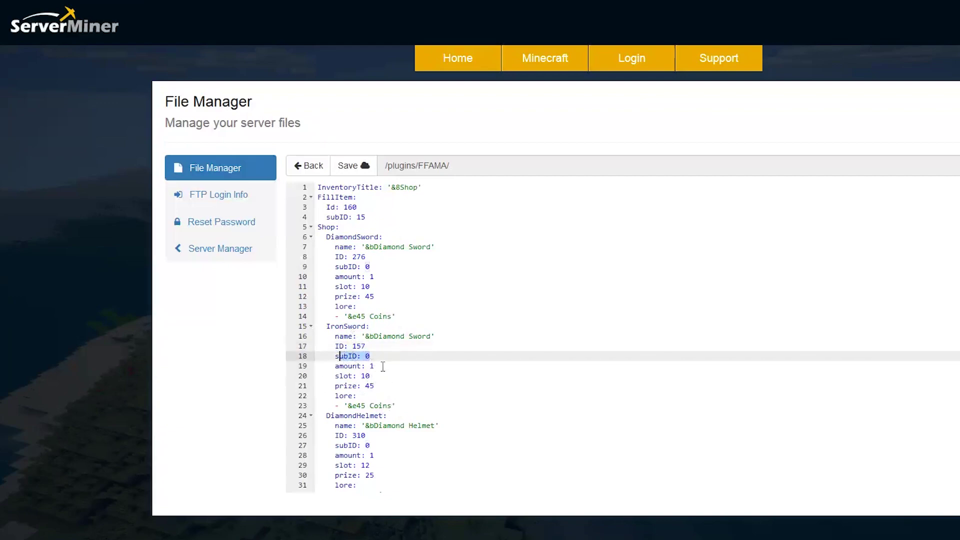
pyautogui.click(383, 367)
pyautogui.click(367, 376)
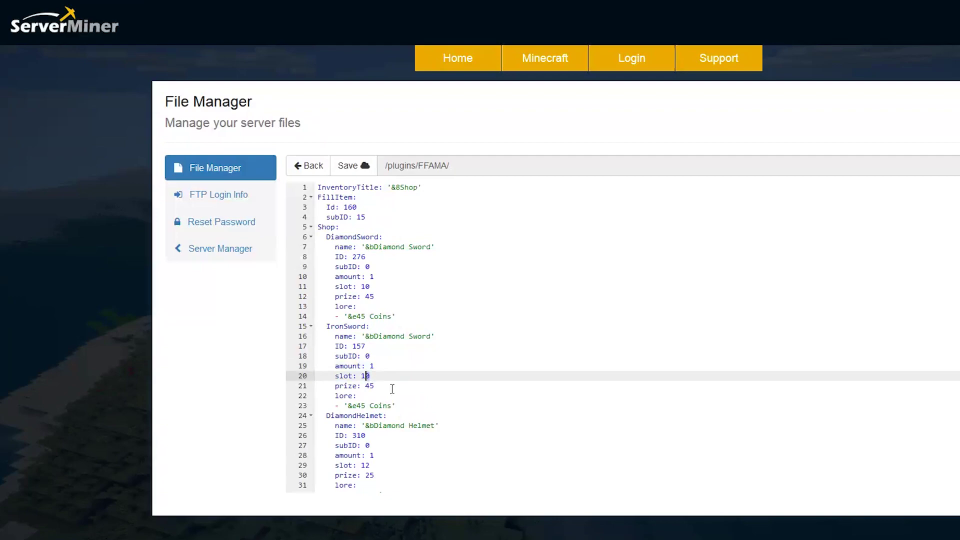
pyautogui.press('Delete')
pyautogui.write('1')
# - Examine the shop's InventoryTitle and the FillItem Id and subID settings
pyautogui.moveTo(366, 217); pyautogui.dragTo(318, 187)
pyautogui.click(368, 205)
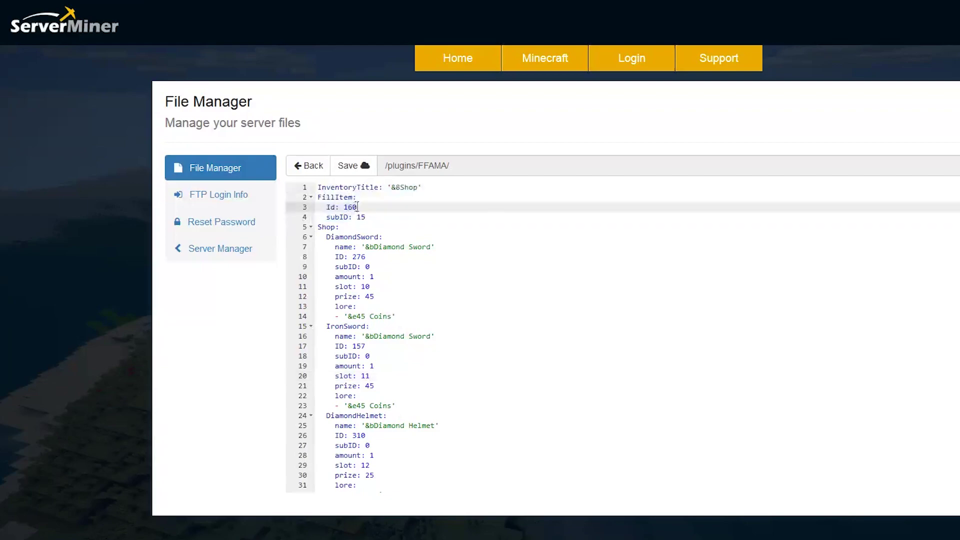
pyautogui.moveTo(368, 205); pyautogui.dragTo(344, 209)
pyautogui.click(357, 217)
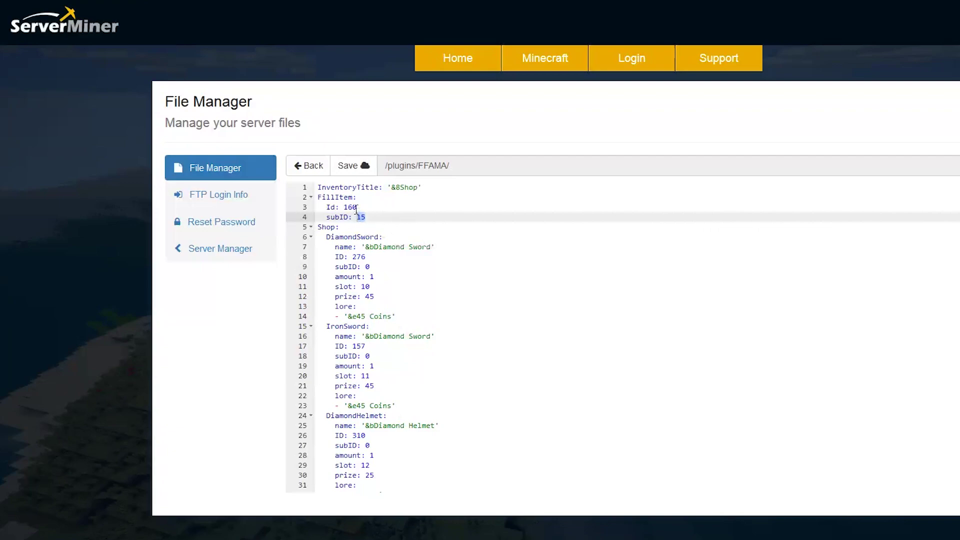
# - Open the FFA plugin's main configuration file from the FFAMA folder and examine its Prefix and Language settings
pyautogui.click(301, 174)
pyautogui.doubleClick(332, 382)
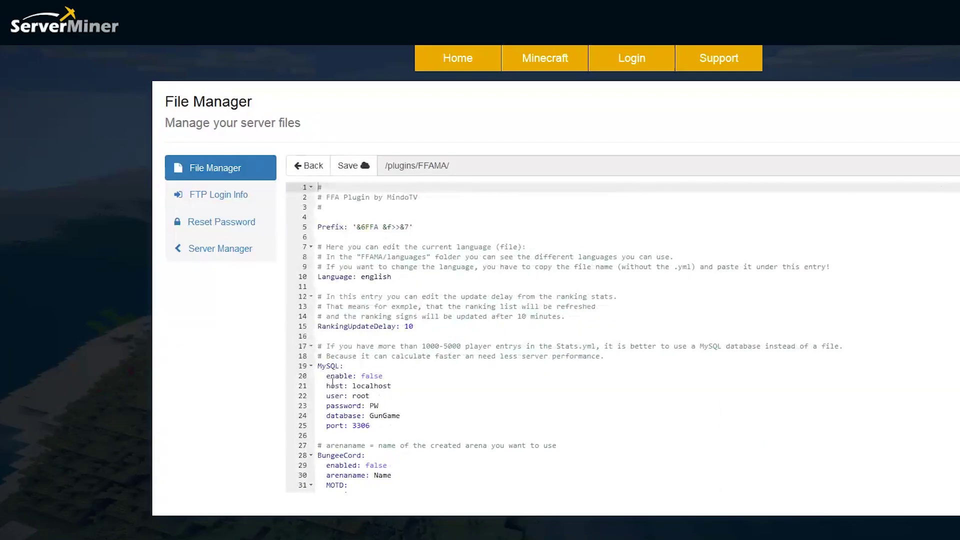
pyautogui.click(415, 224)
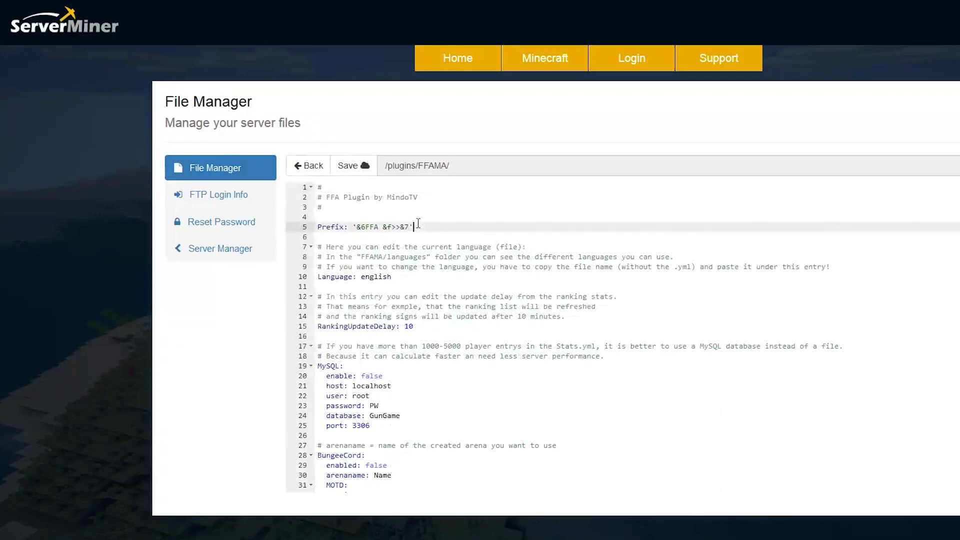
pyautogui.moveTo(419, 226); pyautogui.dragTo(318, 228)
pyautogui.moveTo(406, 277); pyautogui.dragTo(312, 274)
# - Examine the MySQL, BungeeCord, BlockedCommands and LeaveCommands sections of the main configuration
pyautogui.scroll(-2, 312, 274)
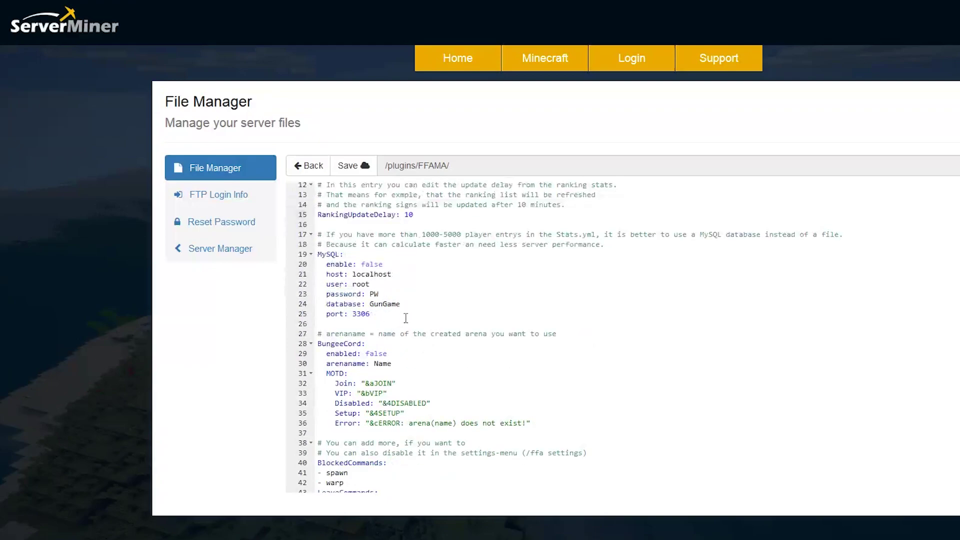
pyautogui.moveTo(400, 315); pyautogui.dragTo(309, 253)
pyautogui.scroll(-1, 433, 339)
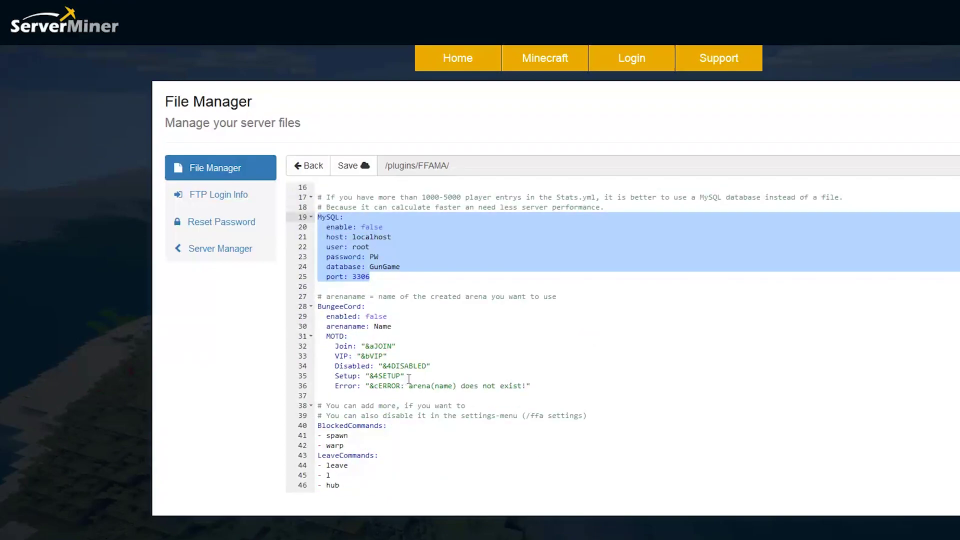
pyautogui.click(426, 395)
pyautogui.moveTo(426, 395); pyautogui.dragTo(318, 306)
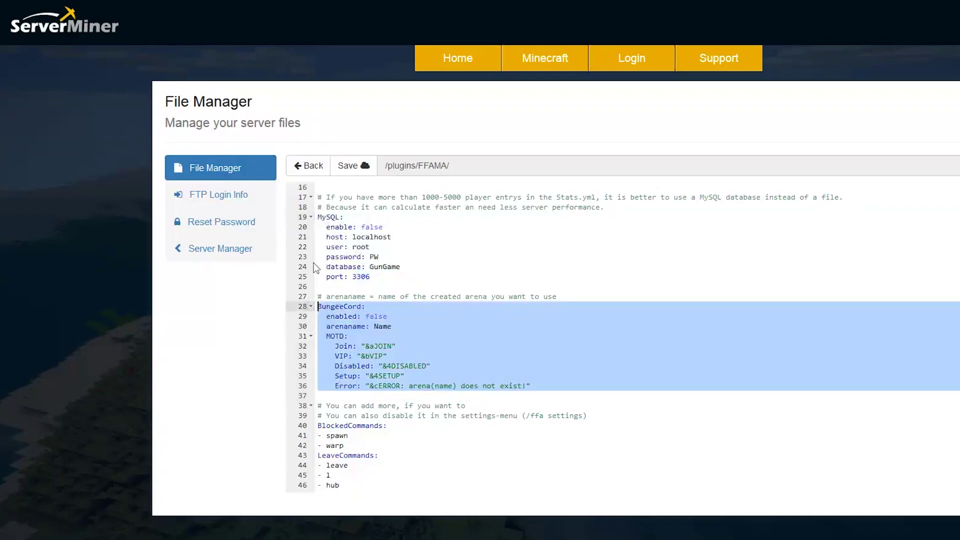
pyautogui.scroll(-4, 375, 374)
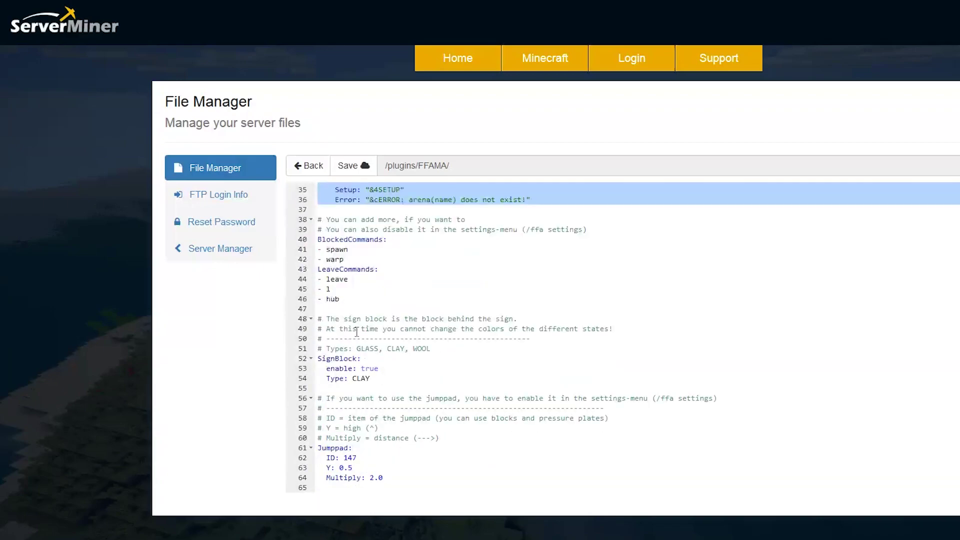
pyautogui.click(342, 299)
pyautogui.moveTo(341, 299); pyautogui.dragTo(305, 241)
pyautogui.click(349, 252)
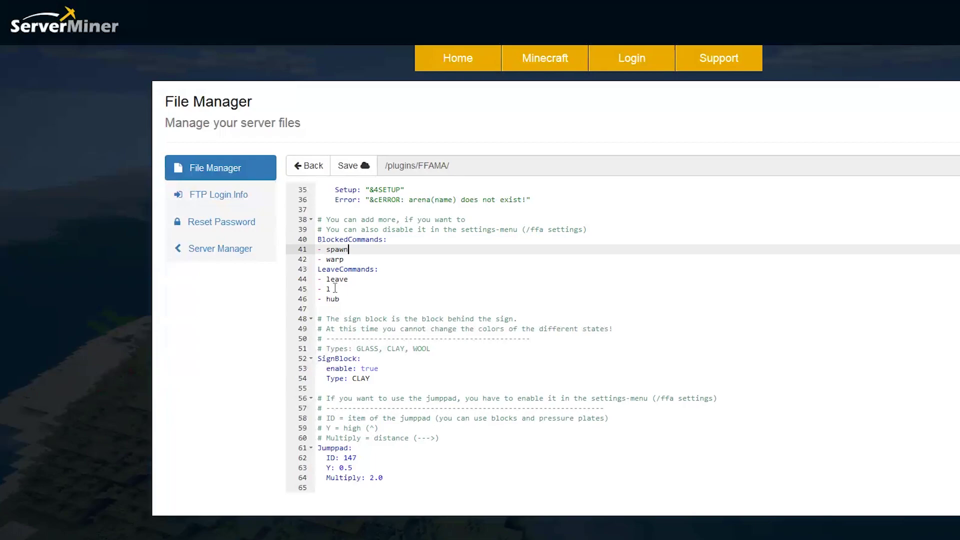
# - Disable the SignBlock option by setting its enable value to false
pyautogui.scroll(-2, 340, 295)
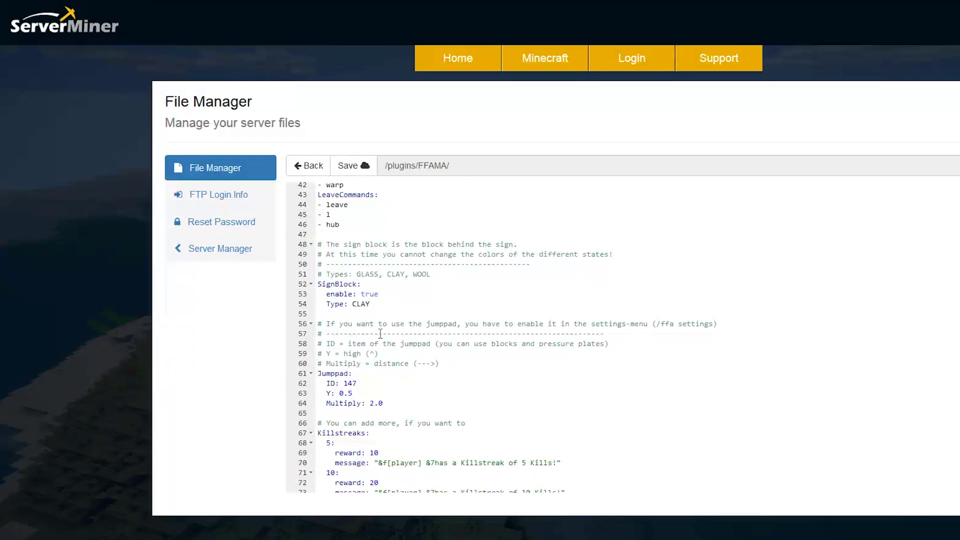
pyautogui.moveTo(372, 303); pyautogui.dragTo(298, 288)
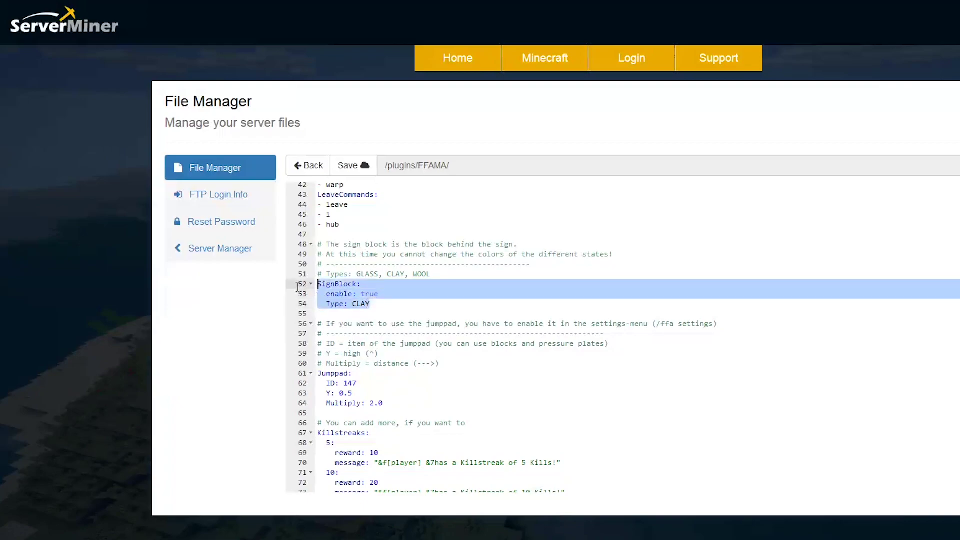
pyautogui.click(372, 303)
pyautogui.moveTo(380, 295); pyautogui.dragTo(362, 293)
pyautogui.write('false')
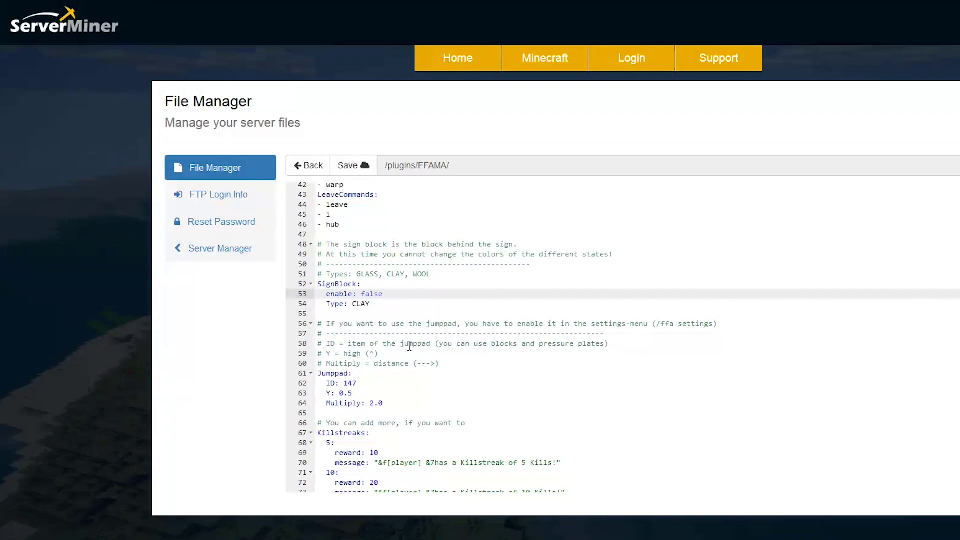
# - Examine the Jumppad section's ID, Y and Multiply settings
pyautogui.scroll(-1, 409, 346)
pyautogui.click(385, 368)
pyautogui.moveTo(385, 368); pyautogui.dragTo(300, 330)
pyautogui.click(358, 359)
pyautogui.doubleClick(350, 349)
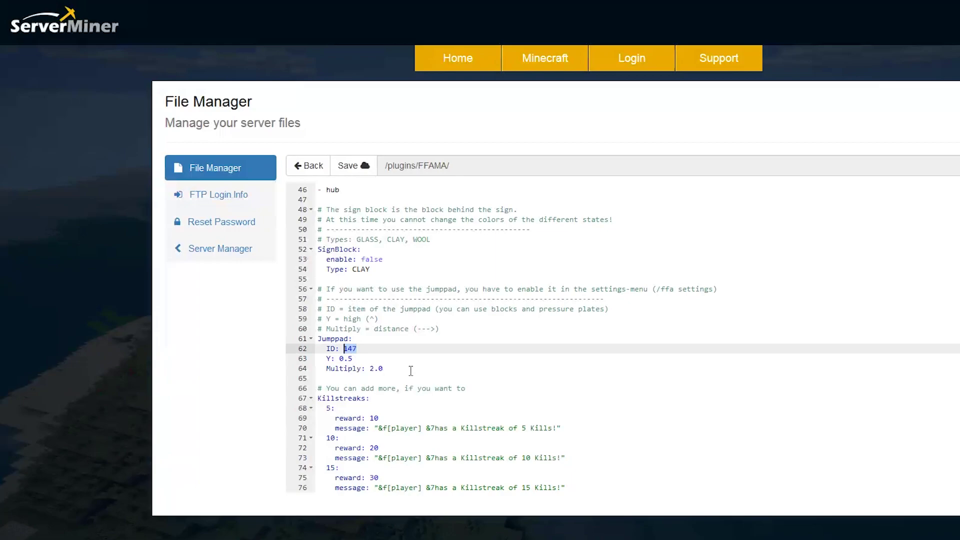
pyautogui.moveTo(353, 358); pyautogui.dragTo(370, 369)
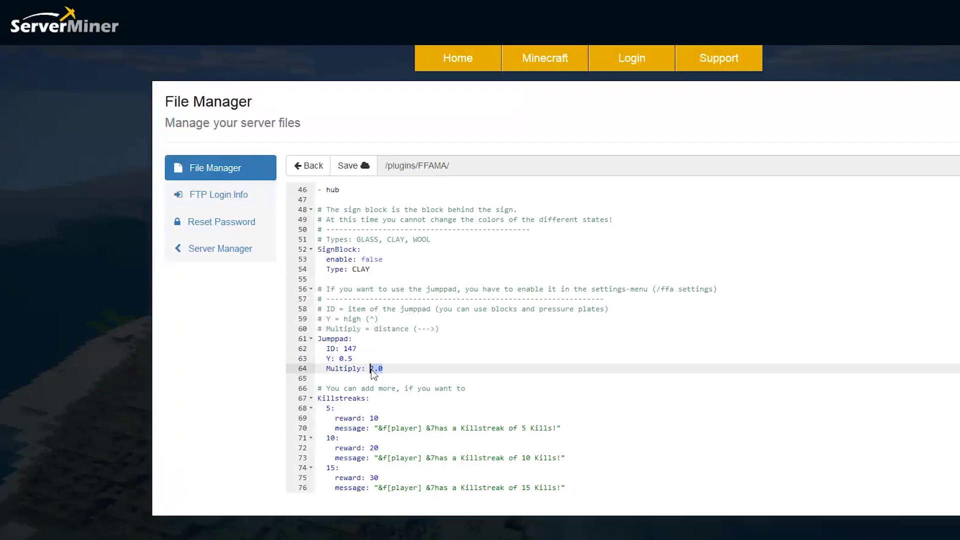
# - Examine the Killstreaks section's reward and message entries for 5, 10 and 15 kills
pyautogui.scroll(-2, 479, 456)
pyautogui.moveTo(563, 440); pyautogui.dragTo(318, 328)
pyautogui.click(376, 357)
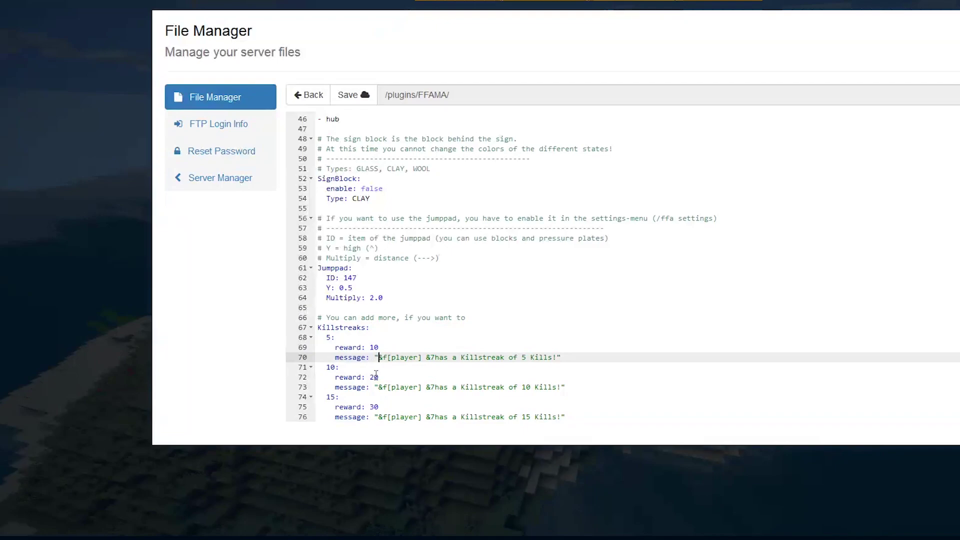
pyautogui.moveTo(338, 356); pyautogui.dragTo(509, 359)
pyautogui.click(510, 358)
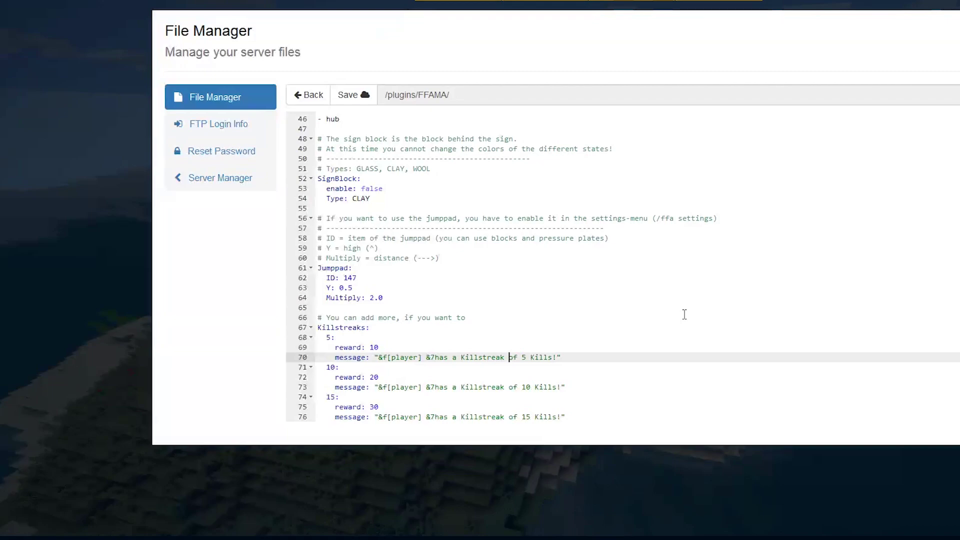
pyautogui.scroll(2, 232, 345)
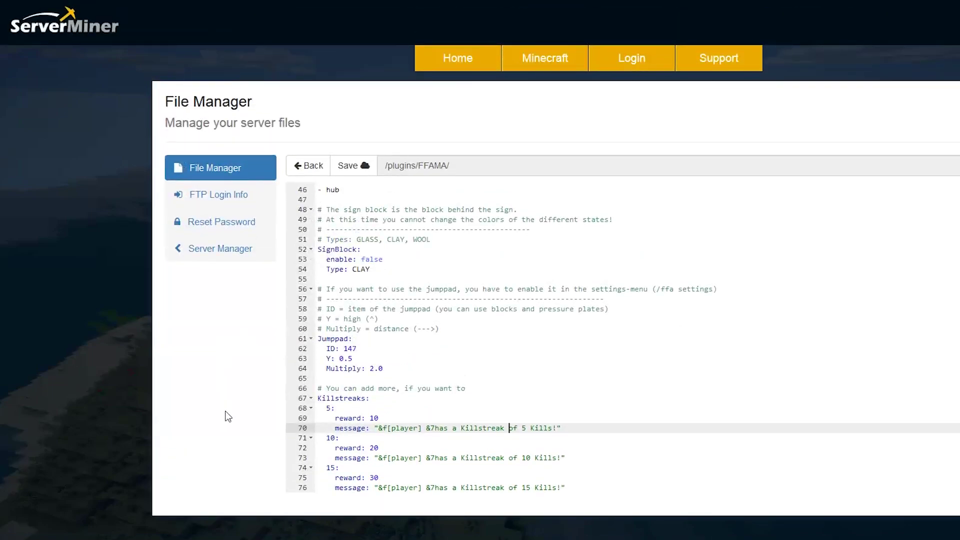